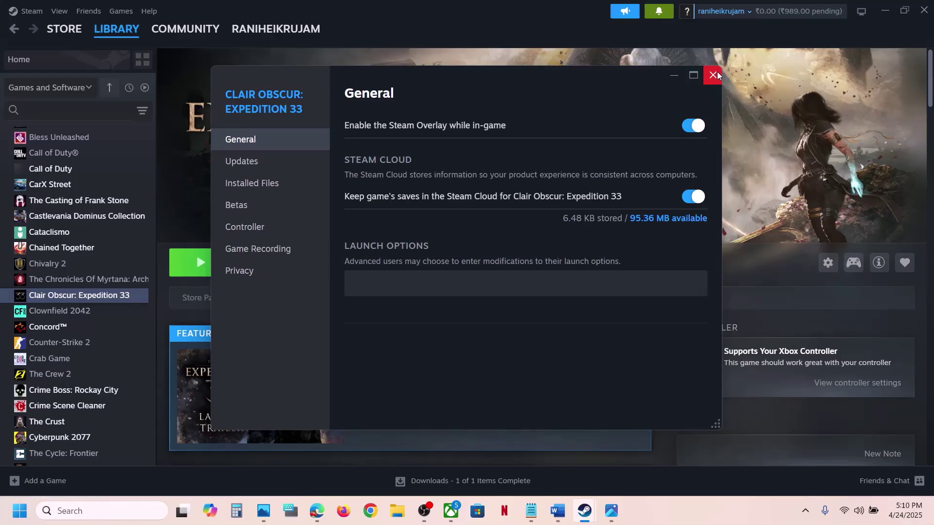
- Close the game's properties and read the Step 2 instruction in the Word document
left_click(714, 75)
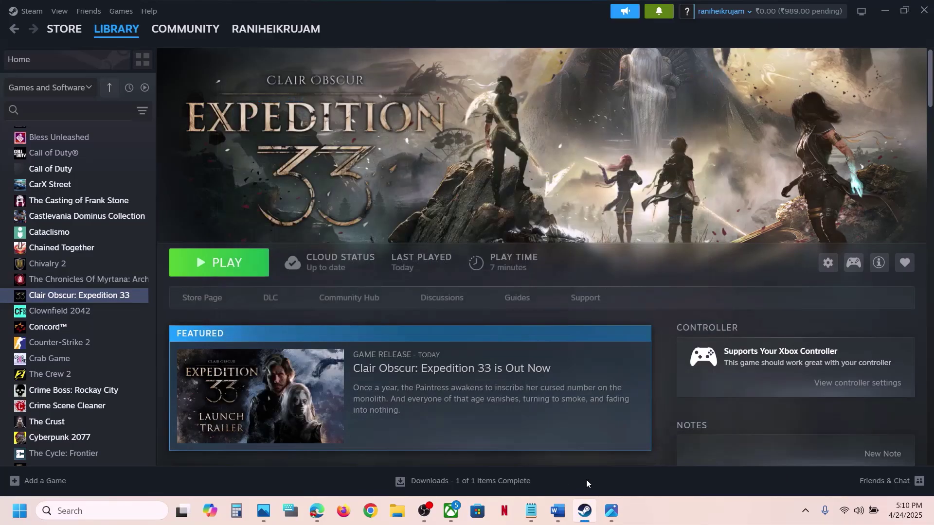
left_click(559, 510)
scroll(359, 277, "down", 5)
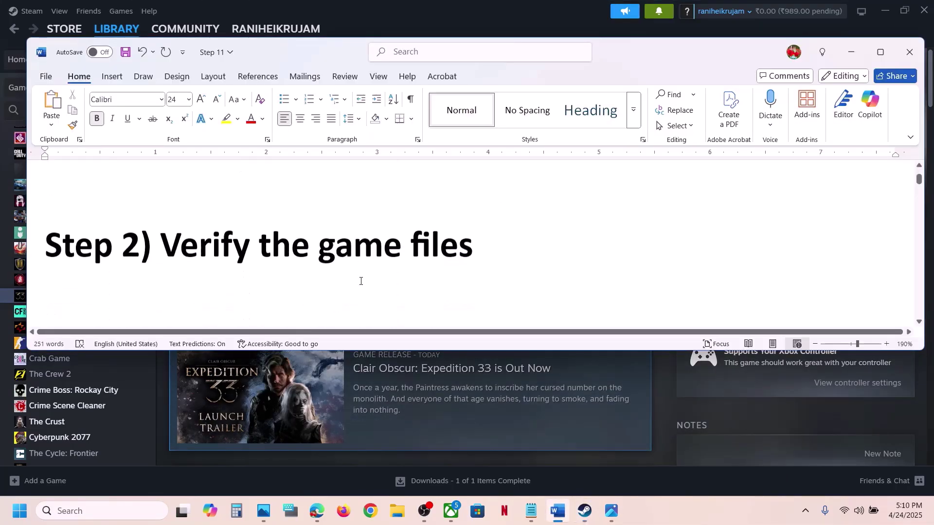
- Back in Steam, view the installed-files options for Clair Obscur: Expedition 33, including verifying file integrity, and close its properties
left_click(462, 26)
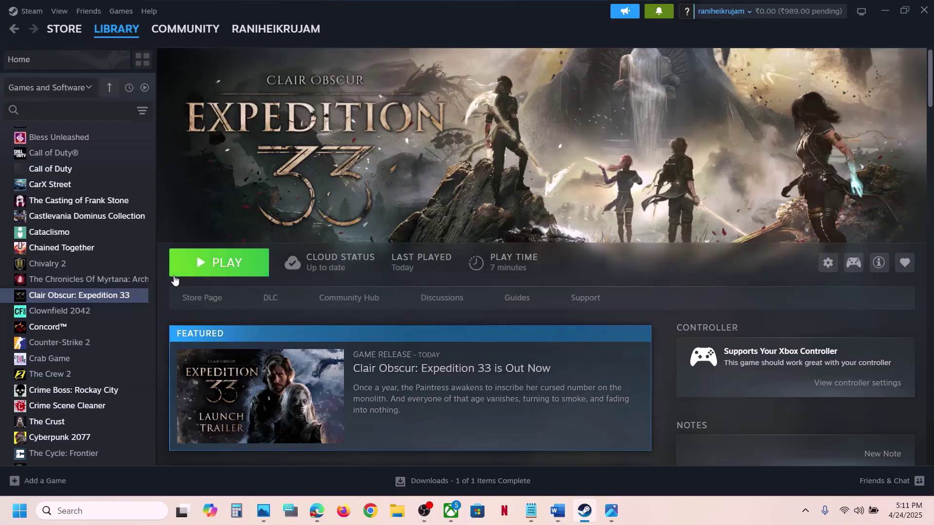
right_click(106, 297)
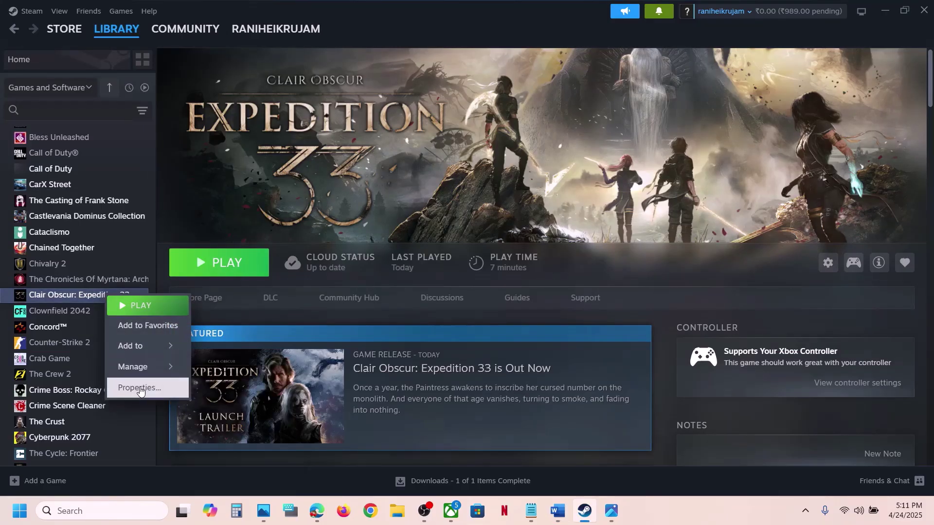
left_click(133, 391)
left_click(278, 189)
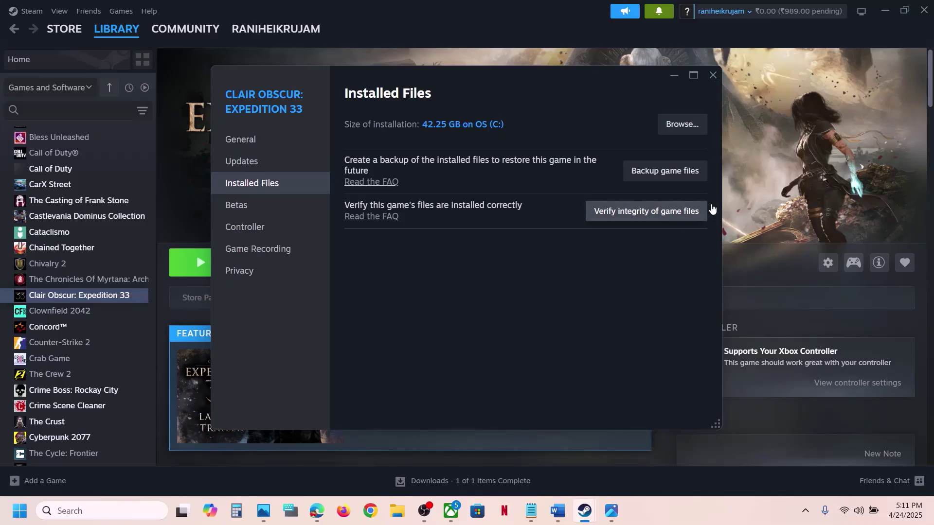
left_click(736, 202)
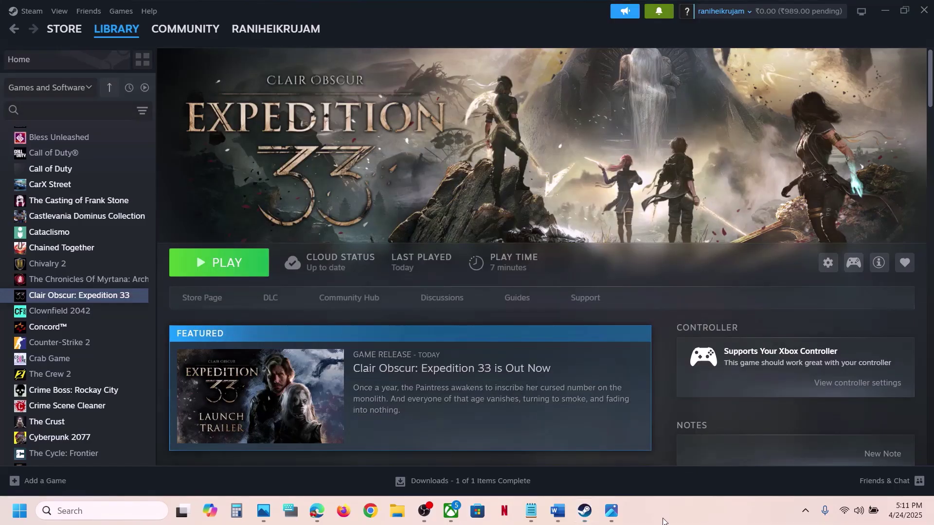
- Switch to the Word document and highlight the restart-Steam instruction in Step 3
left_click(558, 510)
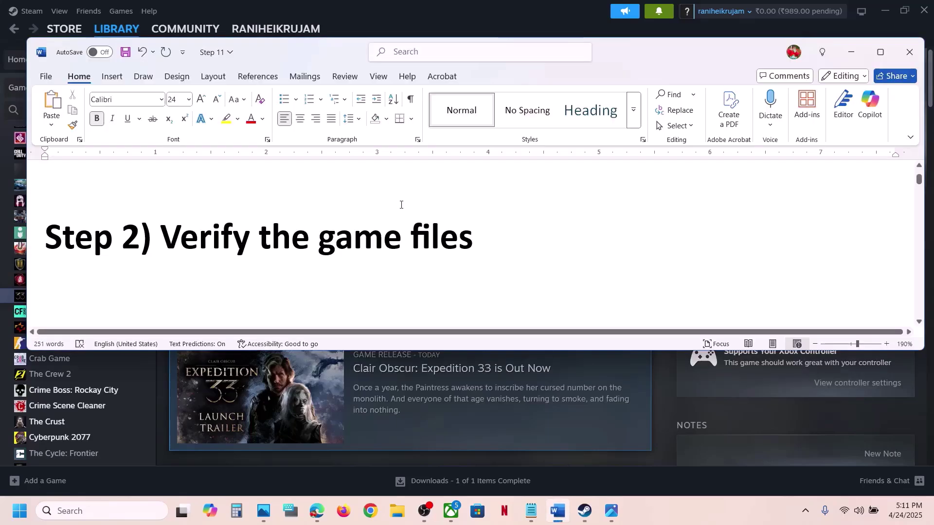
scroll(397, 205, "down", 2)
scroll(396, 205, "down", 1)
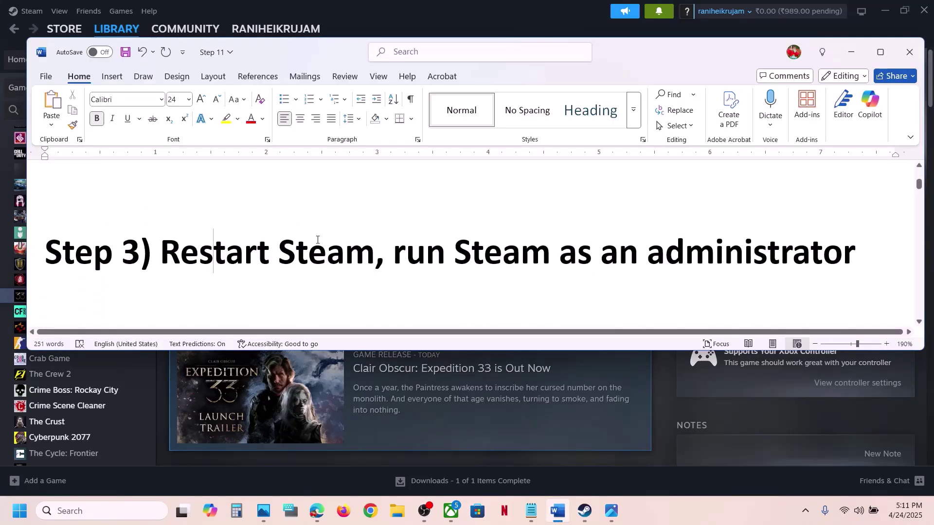
left_click_drag(317, 251, 160, 251)
- Switch to Steam and look up its Exit command without running it
left_click(431, 18)
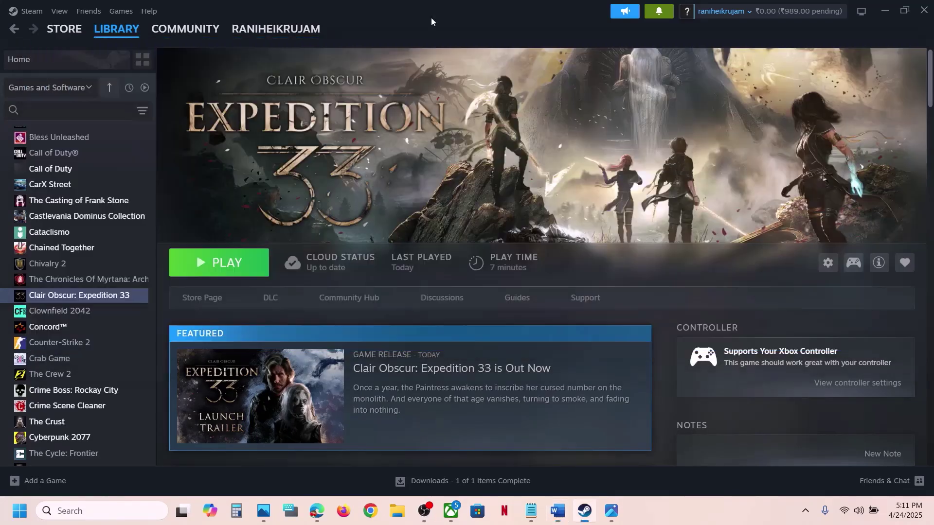
left_click(37, 11)
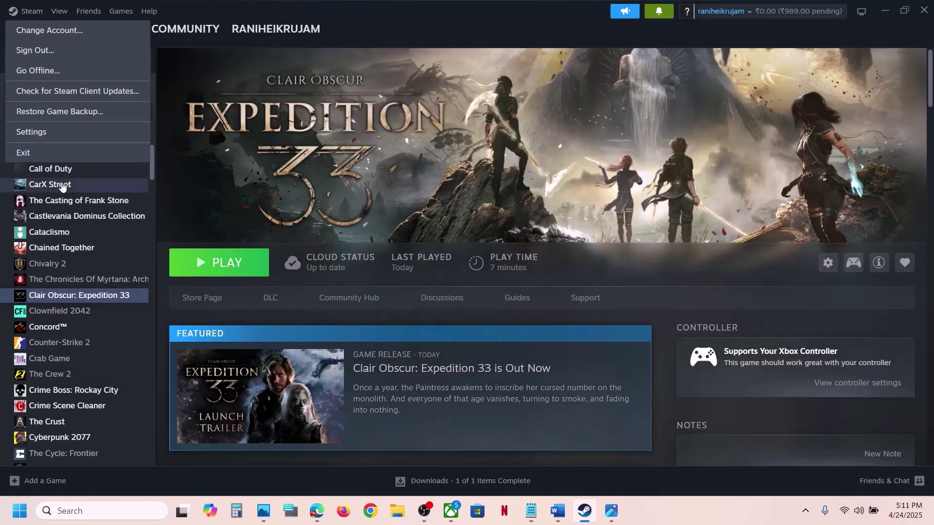
left_click(465, 35)
- Highlight "run Steam as an administrator" in Step 3 of the Word document and return to Steam
left_click(557, 510)
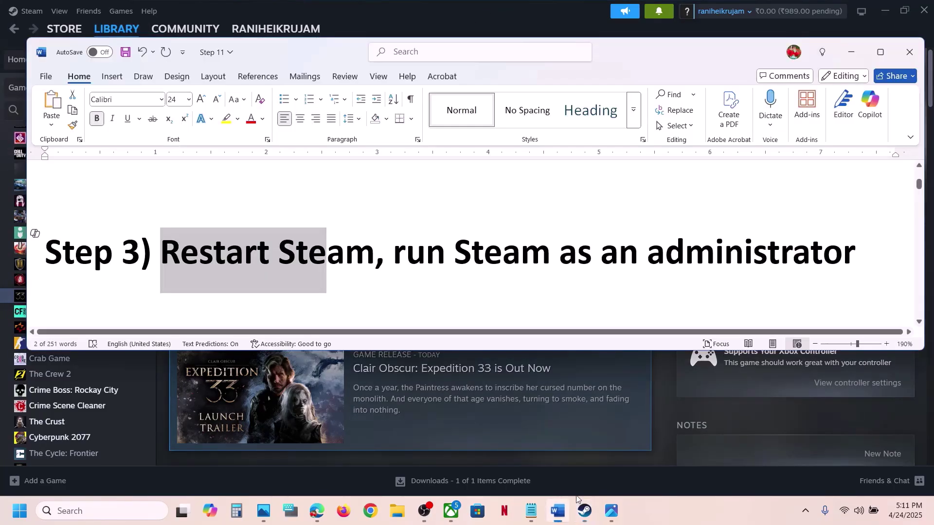
left_click_drag(394, 253, 855, 253)
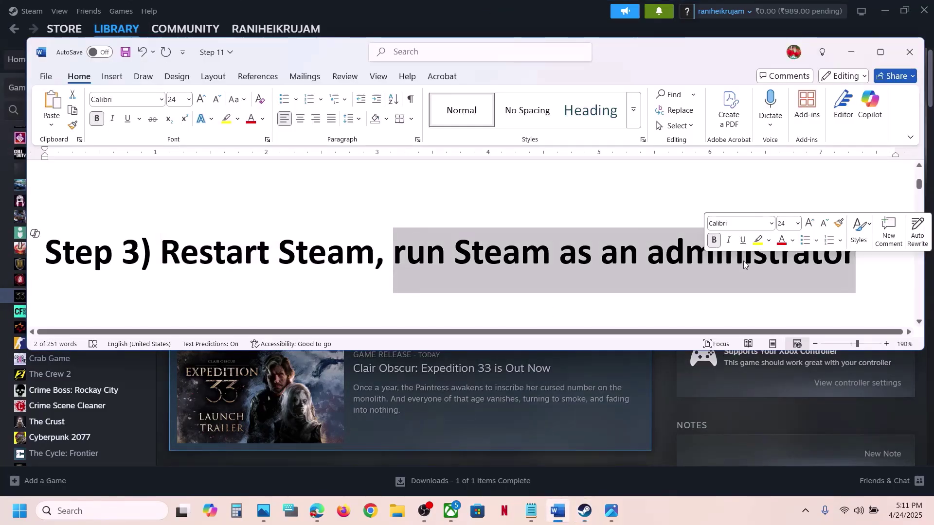
left_click(460, 23)
- Search Windows for "steam" and run the Steam app as administrator
left_click(32, 11)
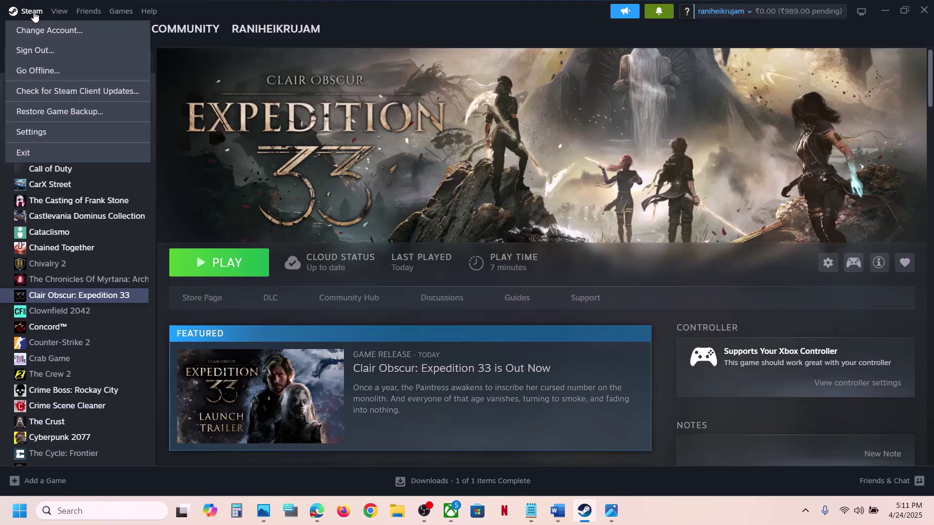
left_click(97, 512)
type("steam")
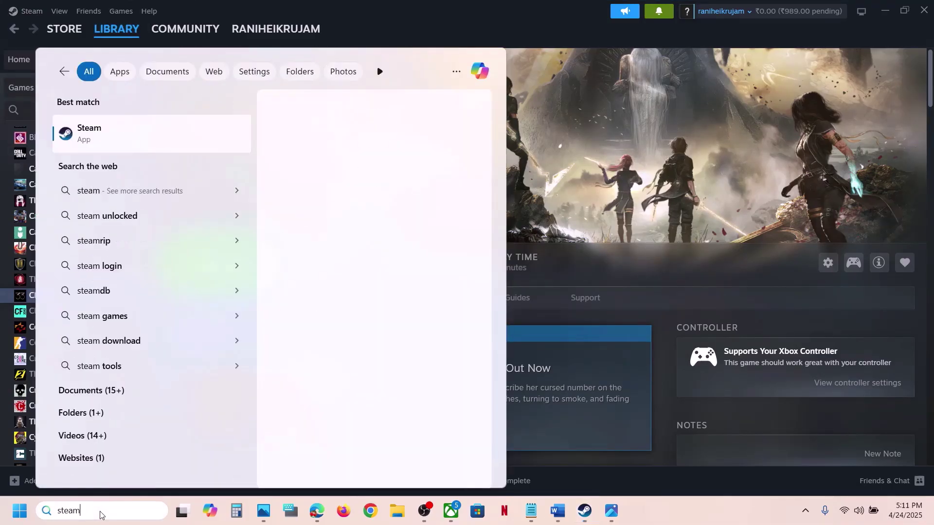
right_click(124, 127)
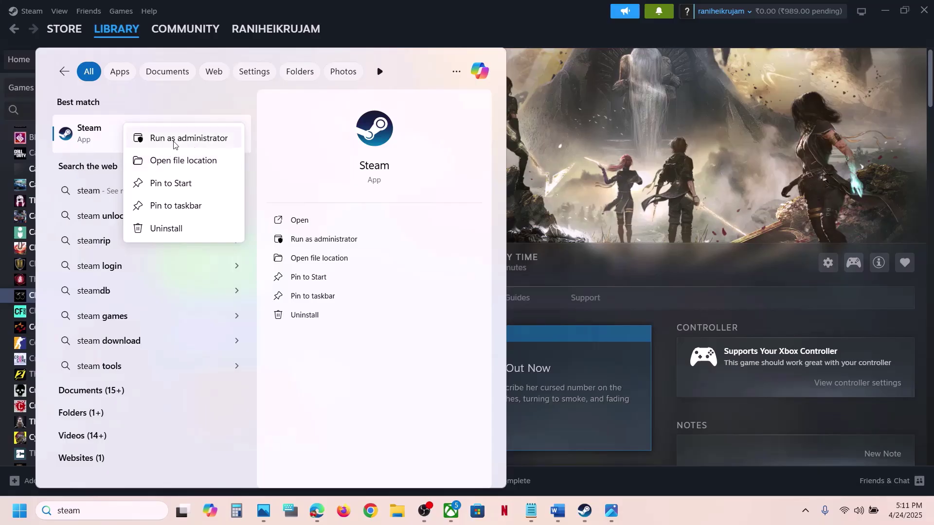
left_click(207, 140)
- Maximize the Word document and highlight the Step 4 text on allowing the game exe through antivirus, Windows Security and firewall
left_click(558, 510)
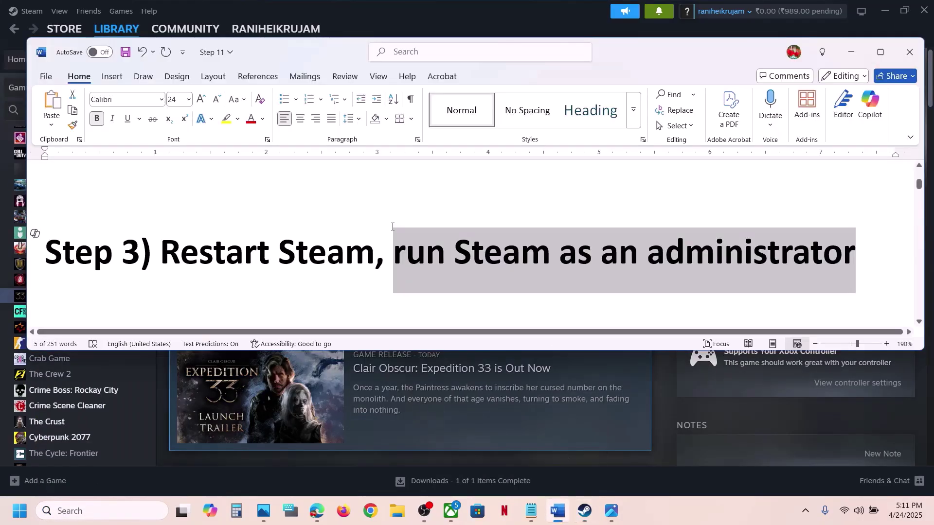
scroll(392, 227, "down", 3)
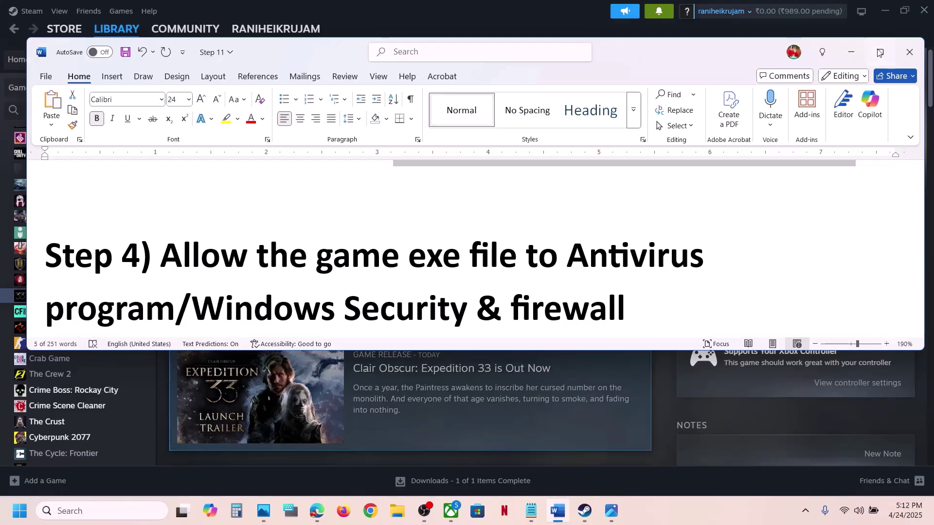
left_click(881, 52)
scroll(426, 303, "up", 2)
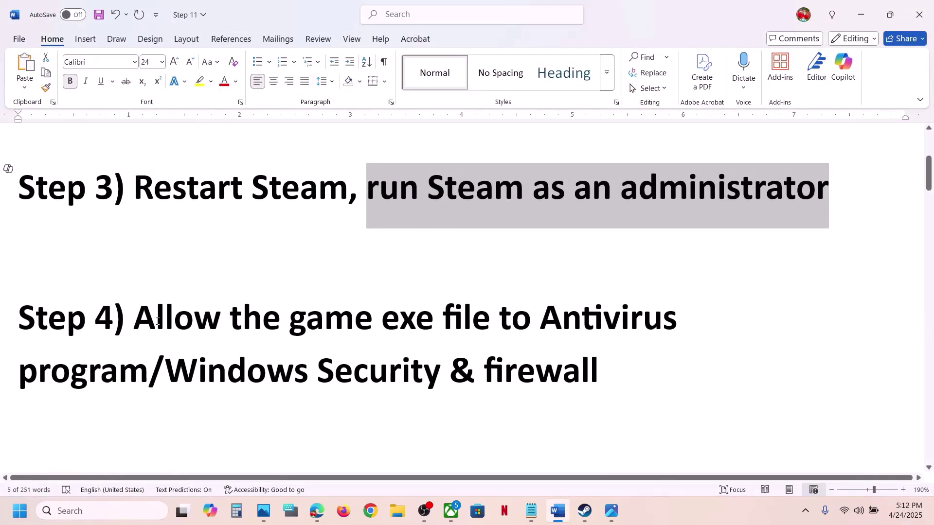
left_click_drag(158, 321, 111, 373)
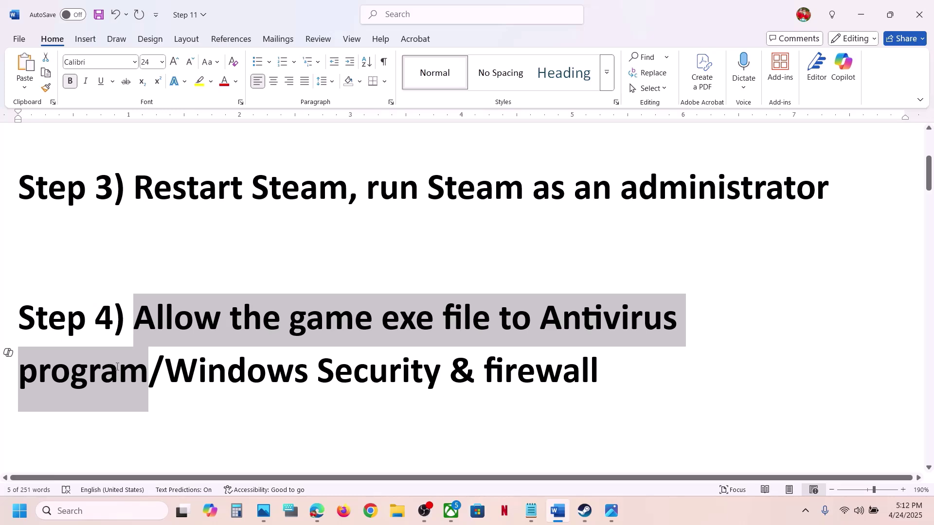
left_click_drag(116, 367, 517, 374)
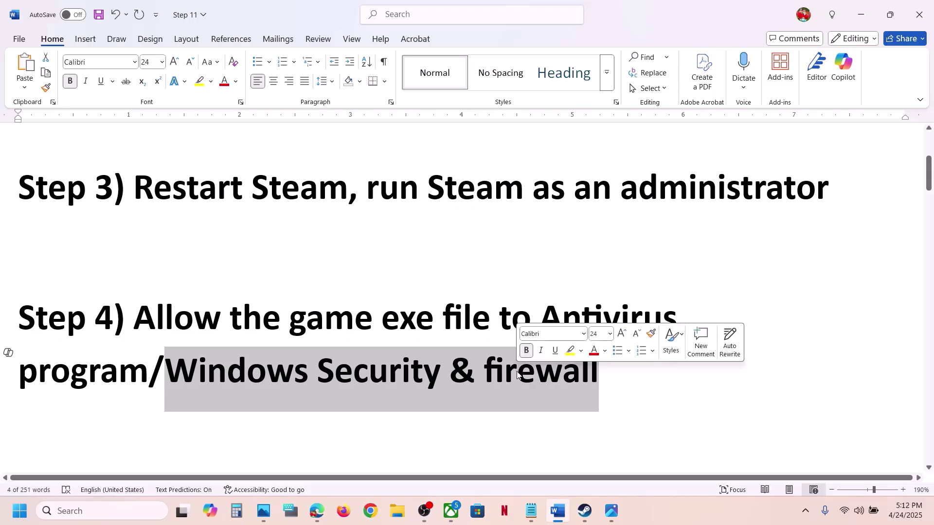
- Switch to Windows Settings and open Virus & threat protection from the Windows Security page
key("super+i")
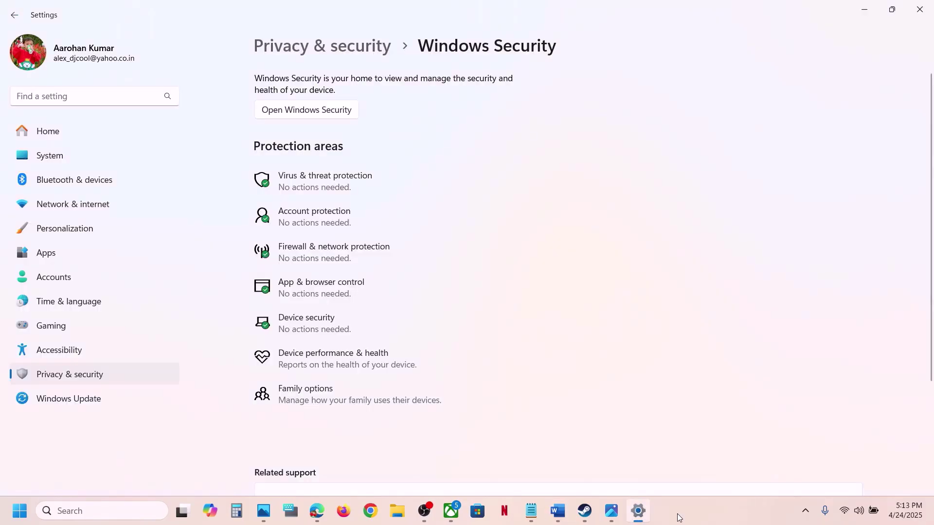
left_click(67, 379)
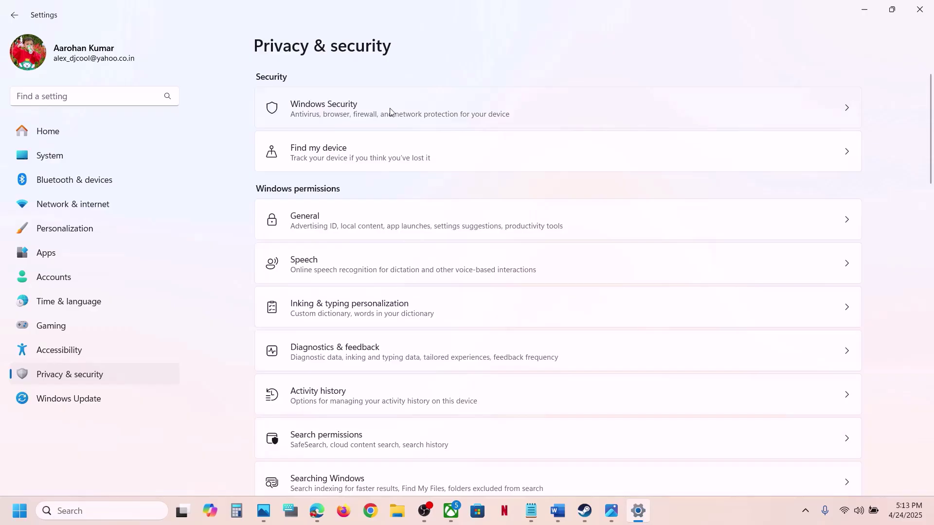
left_click(389, 112)
scroll(324, 168, "down", 1)
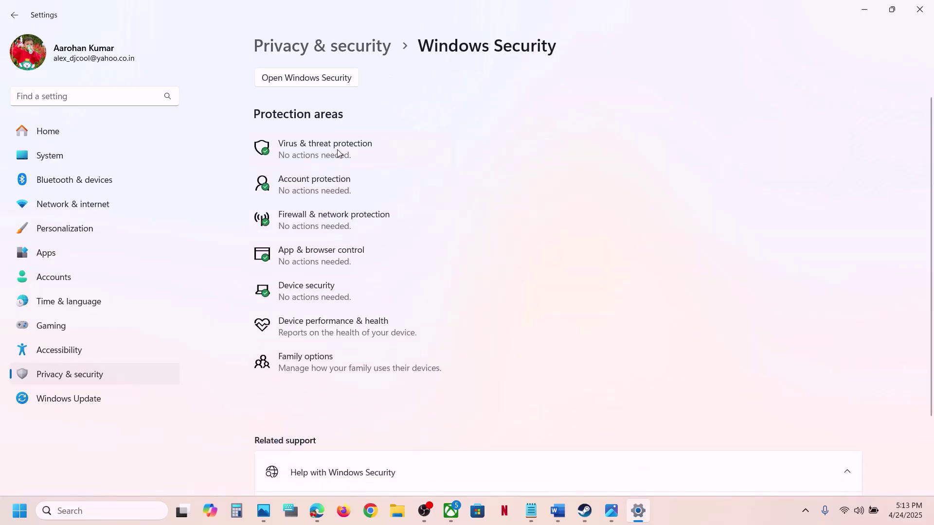
left_click(339, 152)
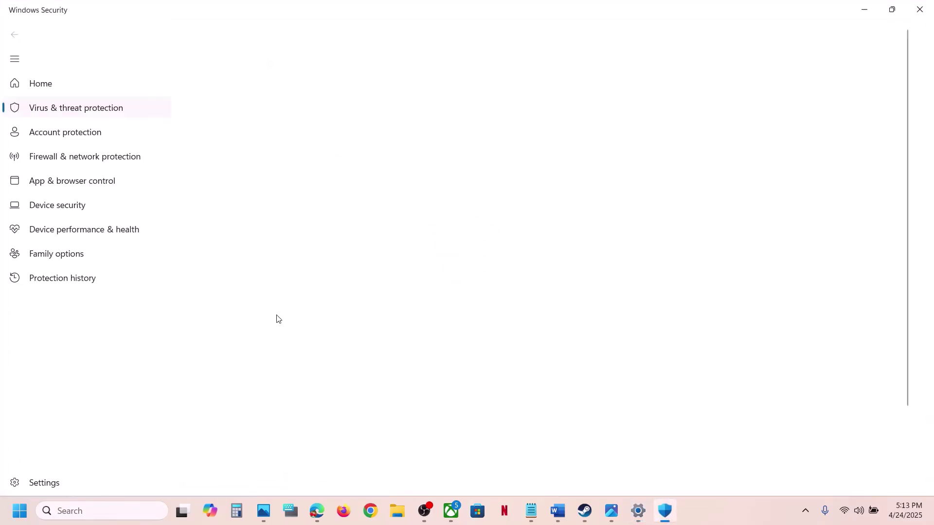
- In the ransomware protection settings, open the list of apps allowed through Controlled folder access
scroll(347, 428, "down", 3)
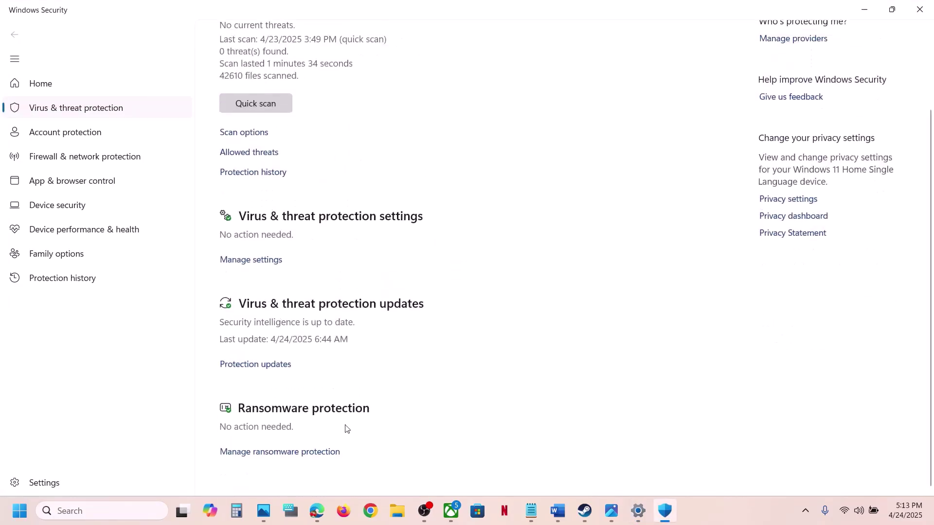
left_click(300, 451)
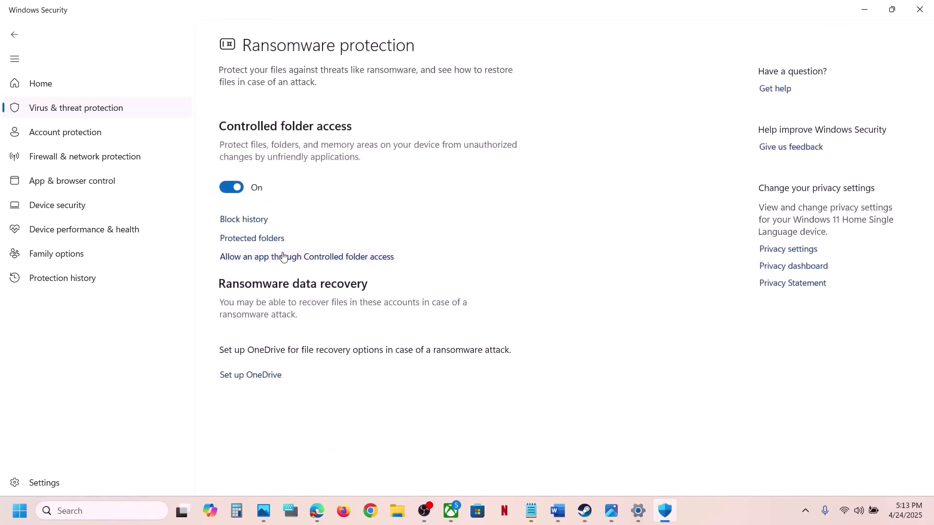
left_click(318, 256)
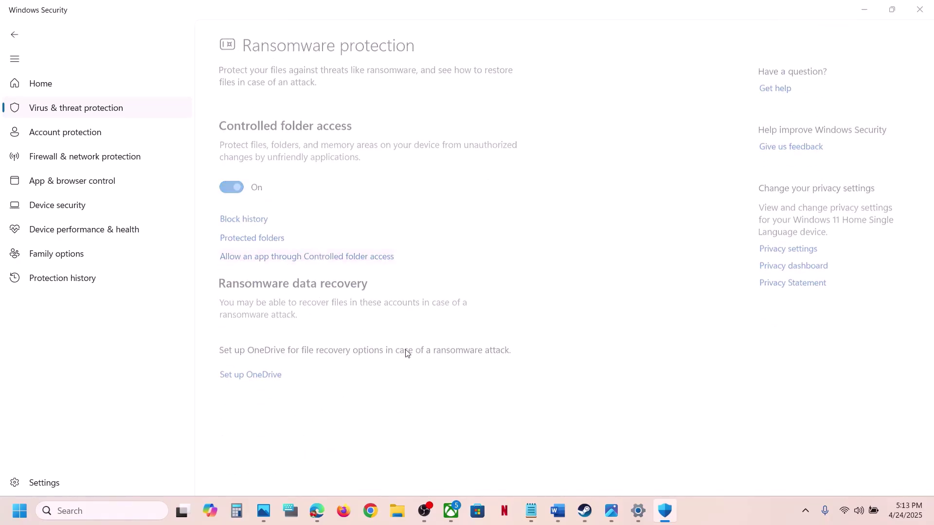
- Add Expedition33_Steam from C:\Program Files (x86)\Steam\steamapps\common\Expedition 33 as an allowed app
left_click(300, 45)
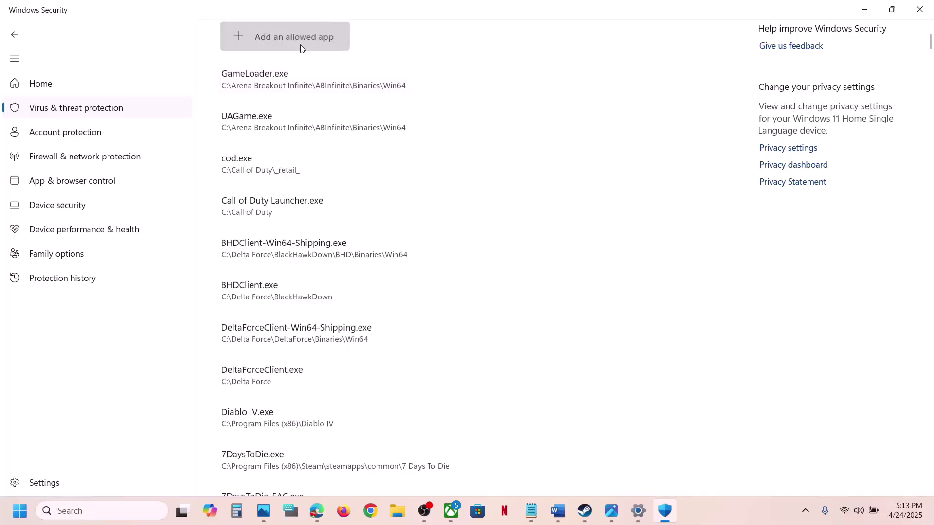
left_click(291, 85)
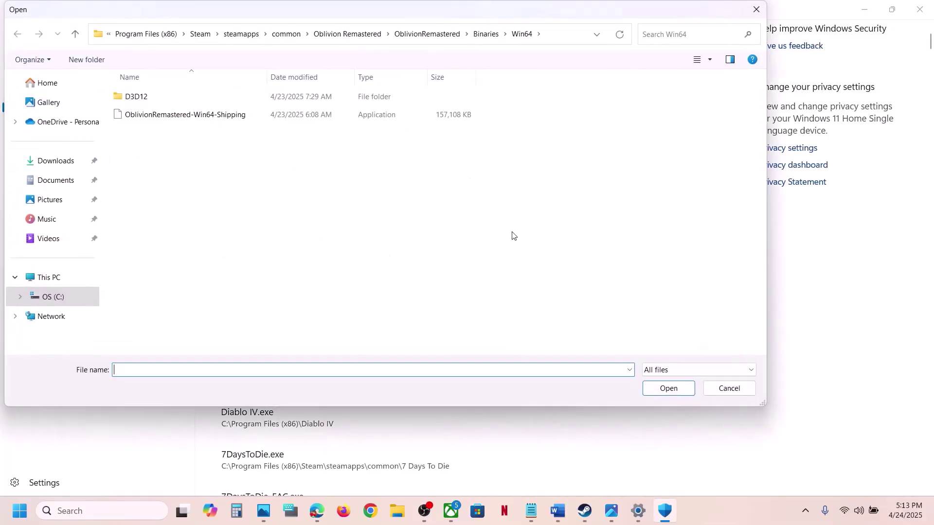
left_click(287, 34)
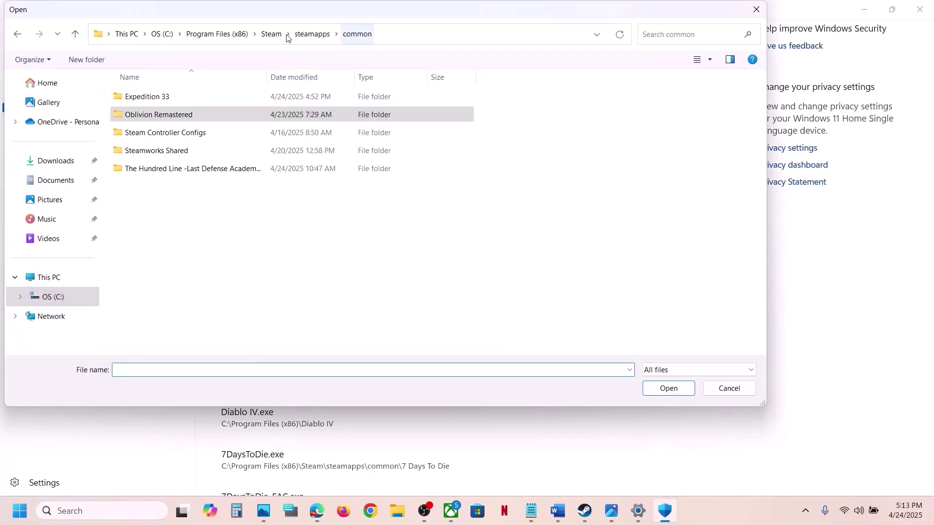
left_click(186, 98)
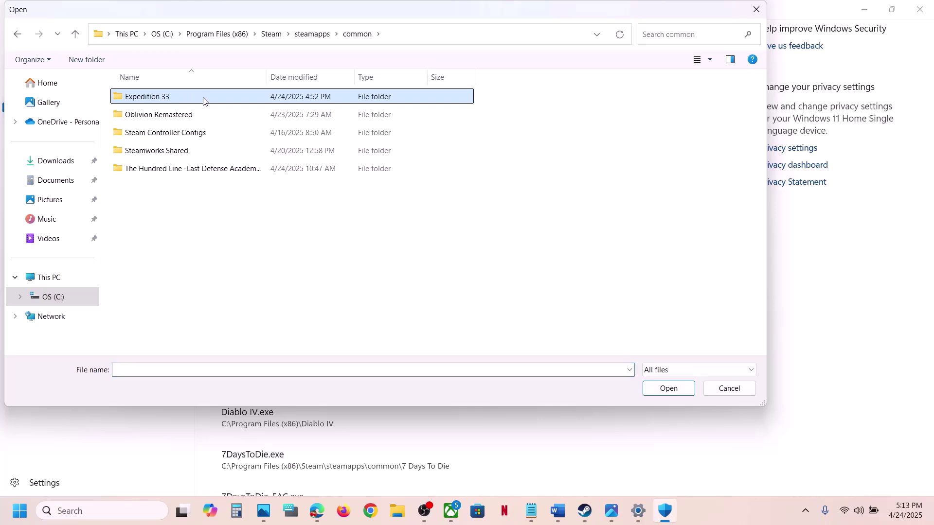
double_click(203, 99)
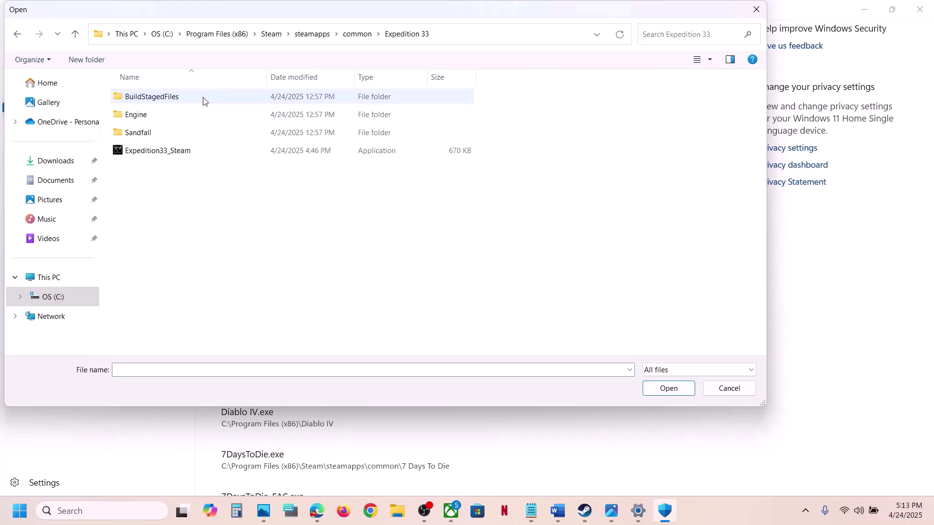
left_click(456, 42)
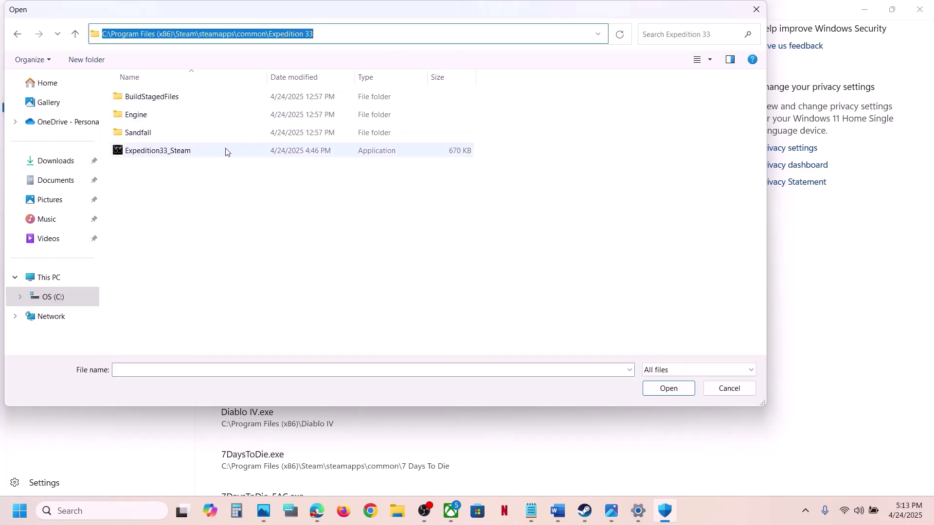
left_click(184, 155)
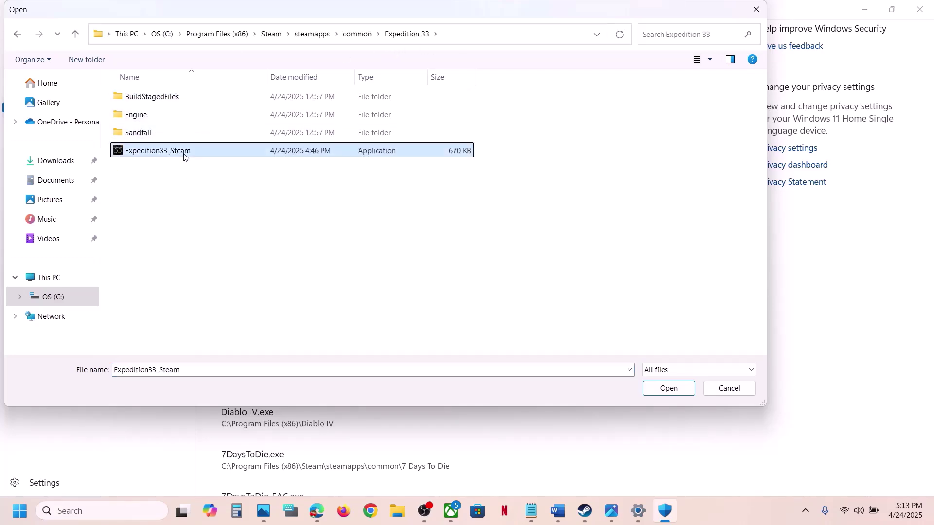
left_click(662, 389)
- Add SandFall-Win64-Shipping from Expedition 33\Sandfall\Binaries\Win64 as another app allowed through Controlled folder access
left_click(295, 43)
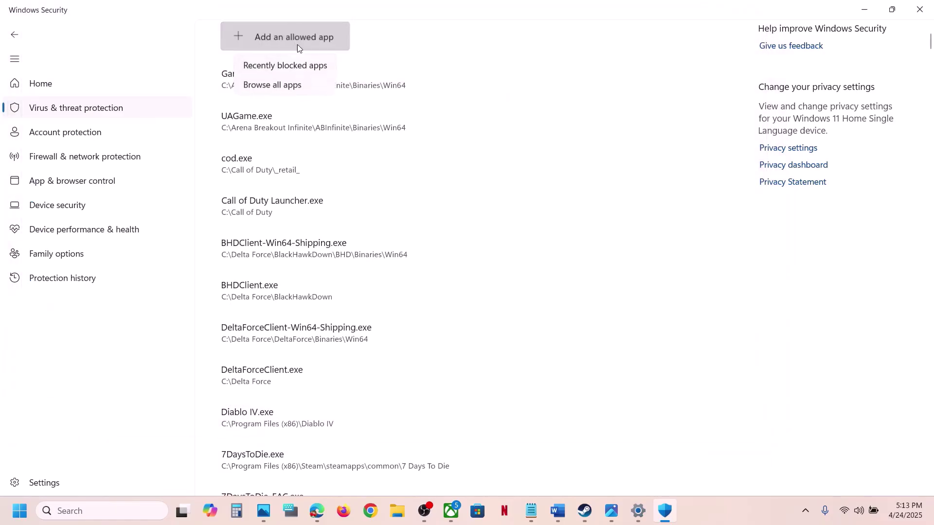
left_click(297, 85)
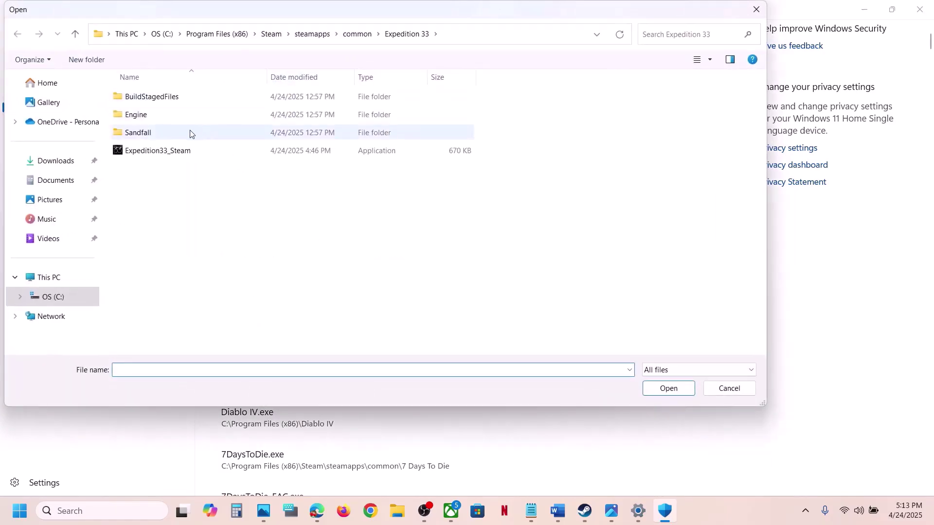
double_click(155, 134)
double_click(154, 101)
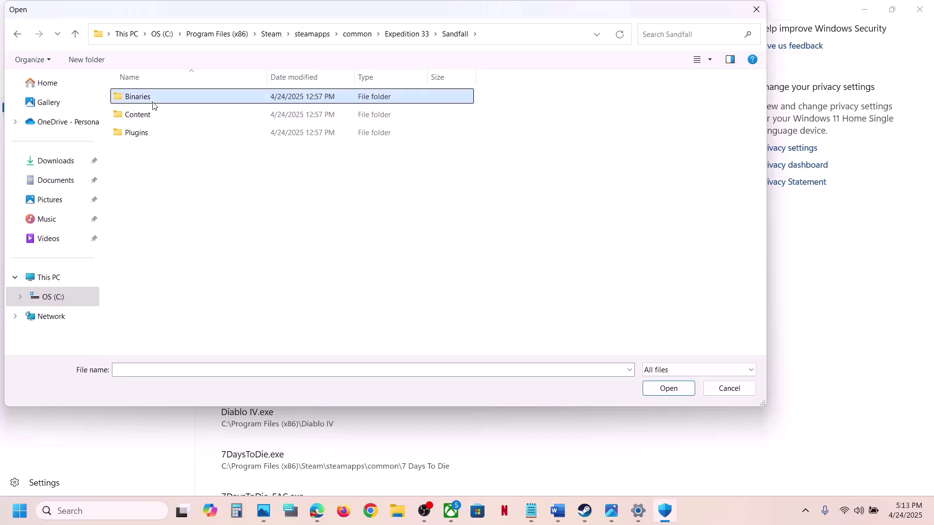
double_click(154, 105)
left_click(169, 115)
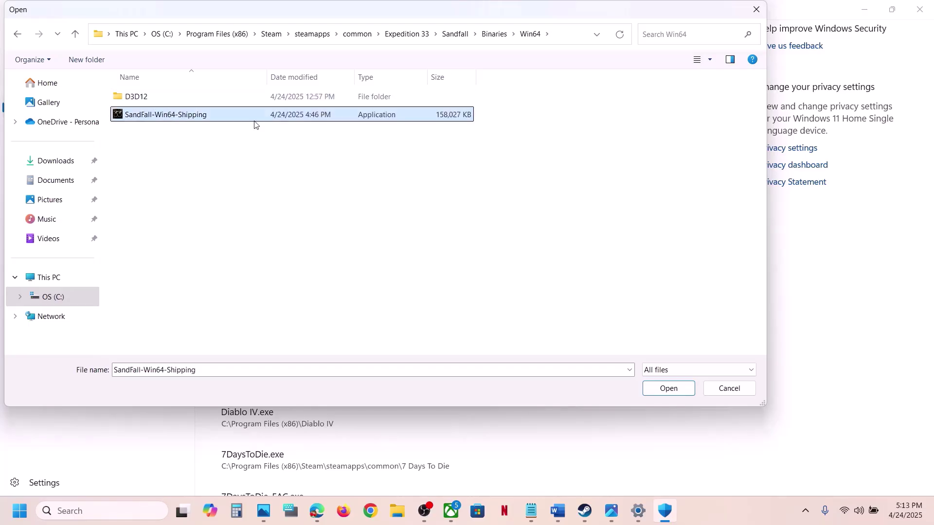
left_click(666, 388)
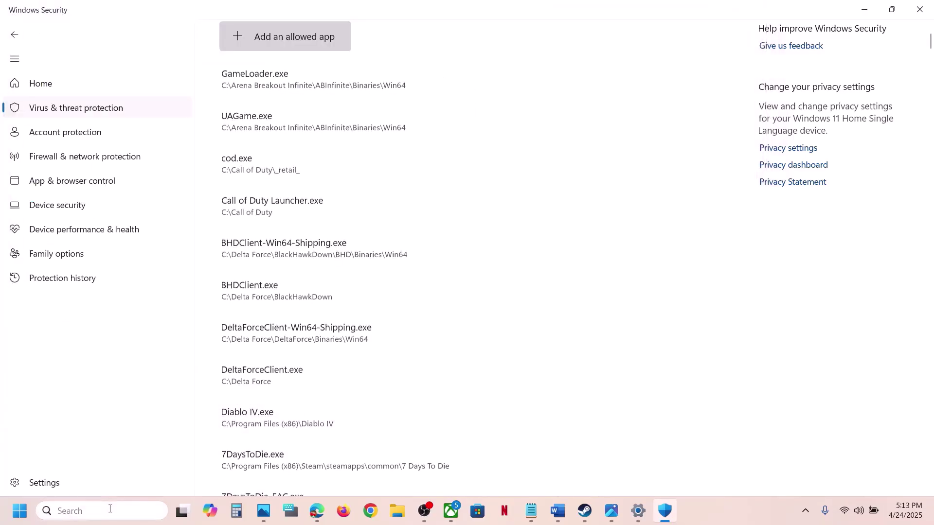
- Open Control Panel and go to the list of apps allowed through Windows Defender Firewall
left_click(110, 511)
type("control")
key("Return")
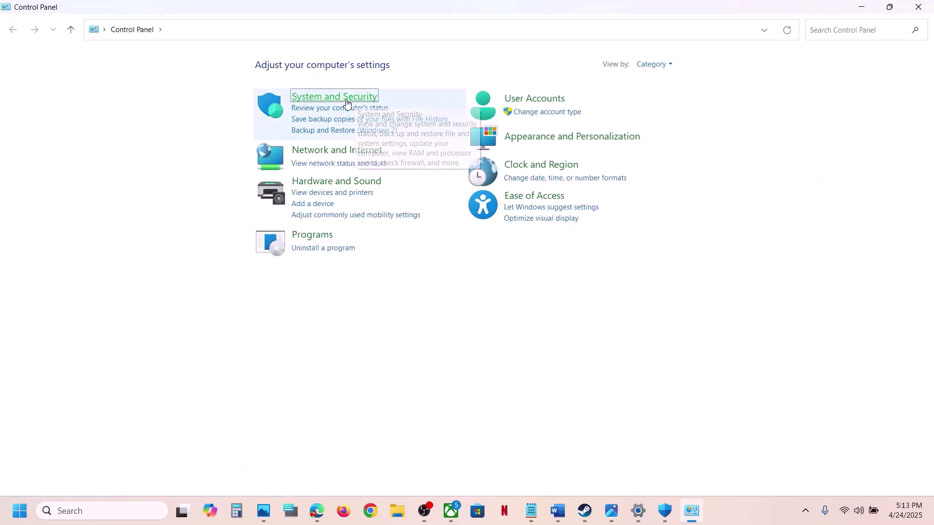
left_click(346, 99)
left_click(239, 106)
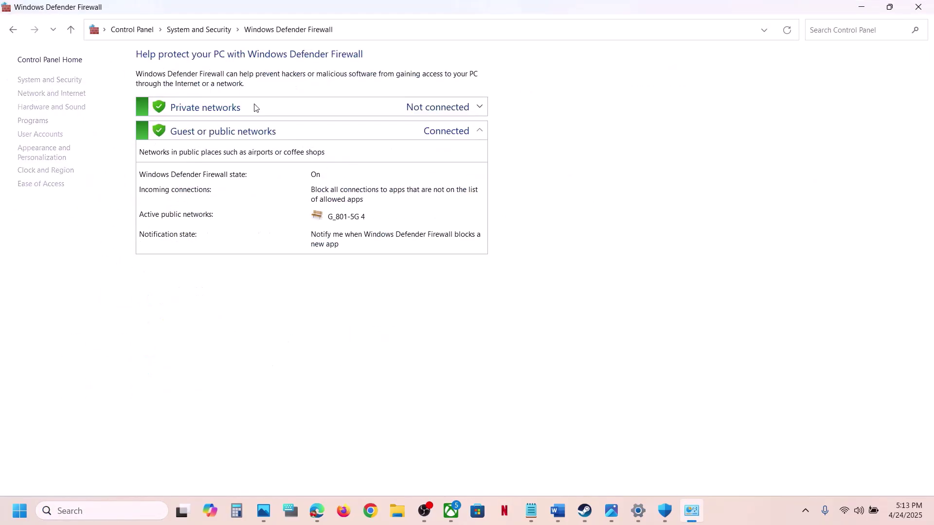
left_click(65, 94)
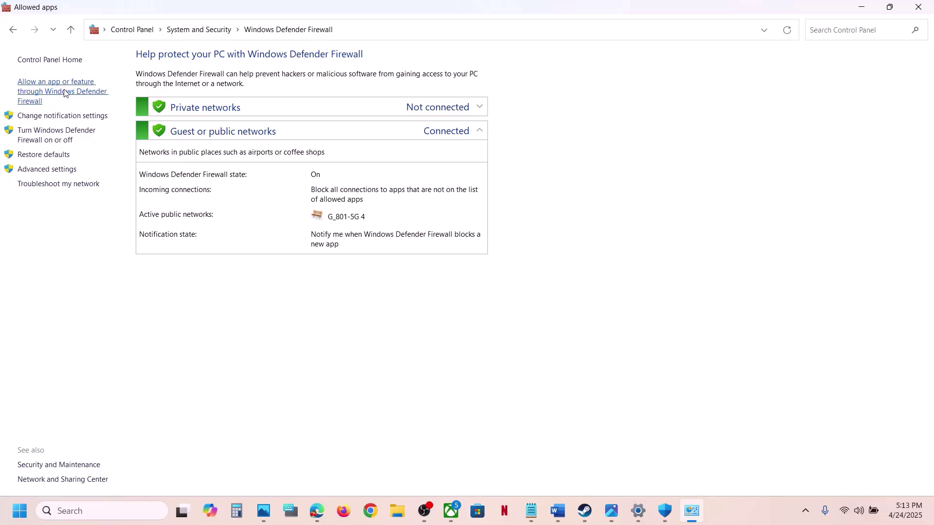
- Unlock the firewall's allowed apps list for changes and add Expedition33_Steam from steamapps\common\Expedition 33
left_click(608, 94)
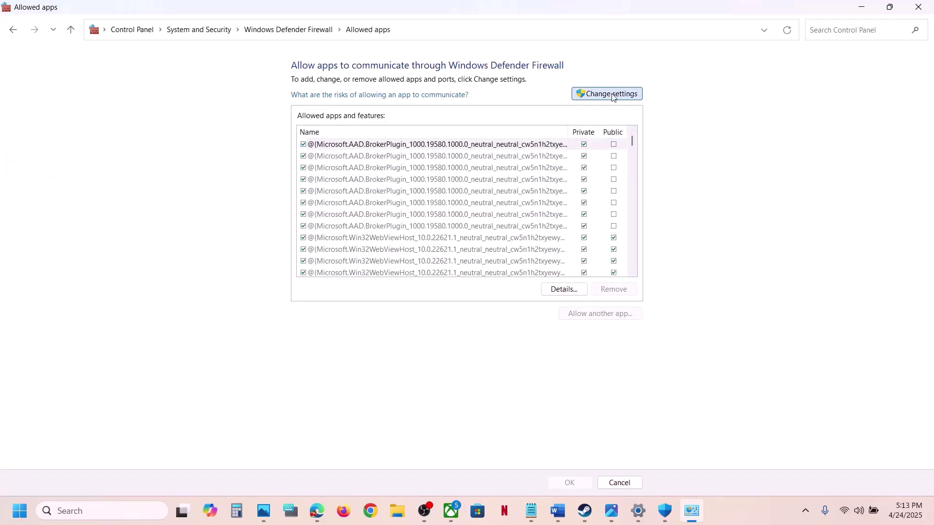
left_click(597, 315)
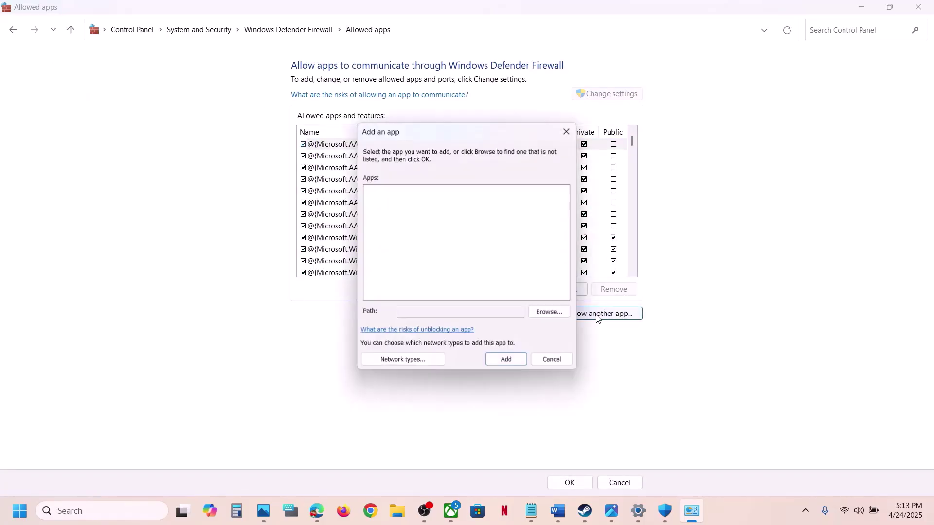
left_click(547, 312)
left_click(523, 149)
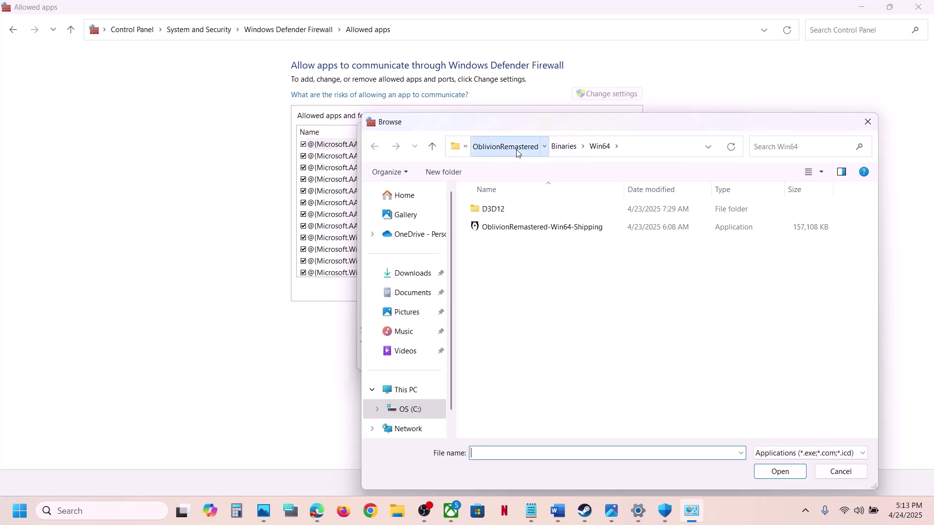
left_click(499, 149)
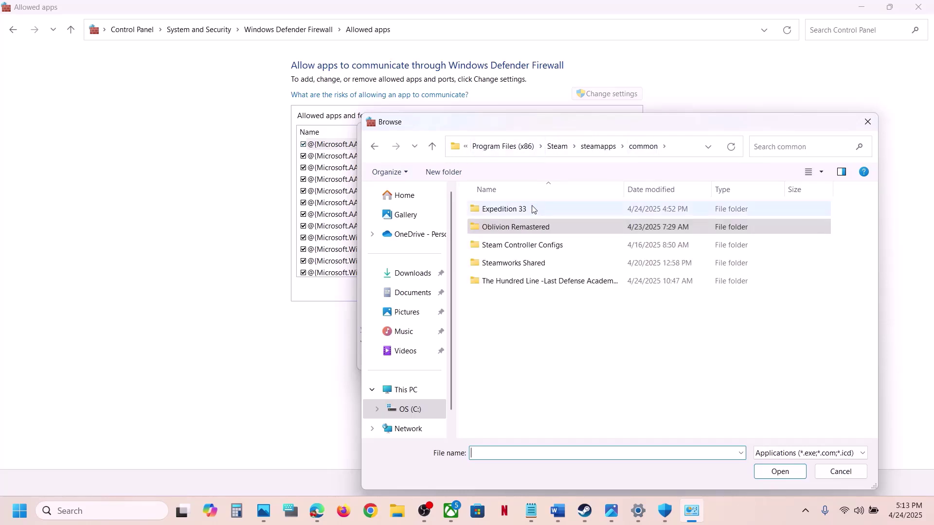
double_click(530, 207)
left_click(516, 262)
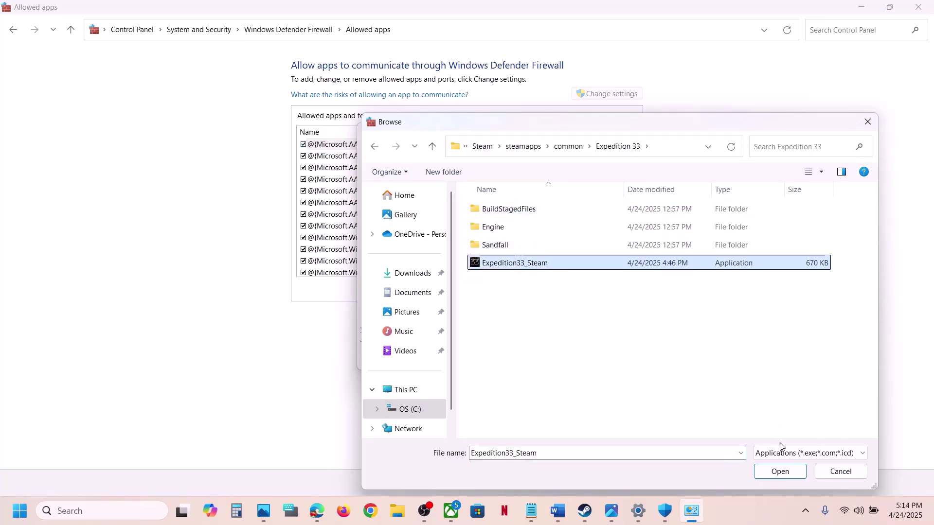
left_click(779, 471)
left_click(521, 361)
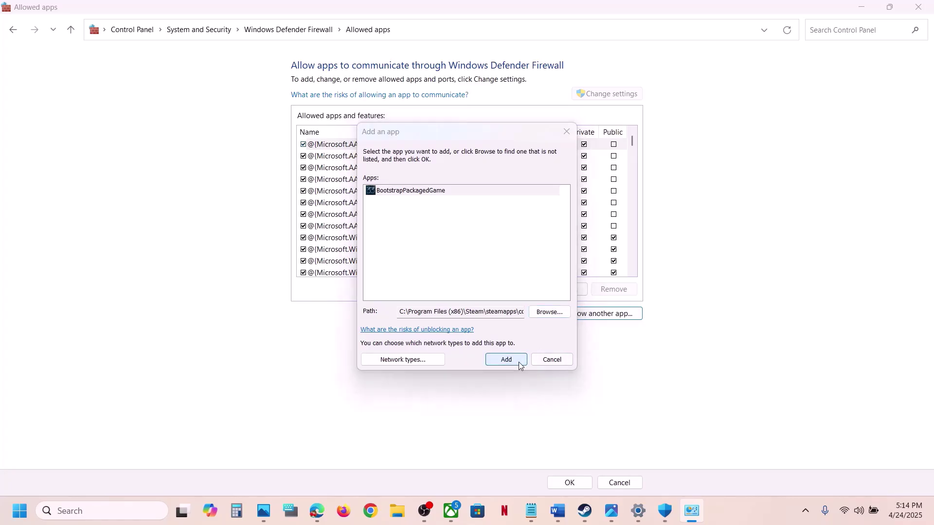
- Add SandFall-Win64-Shipping from Expedition 33\Sandfall\Binaries\Win64 to the apps allowed through the firewall
left_click(557, 295)
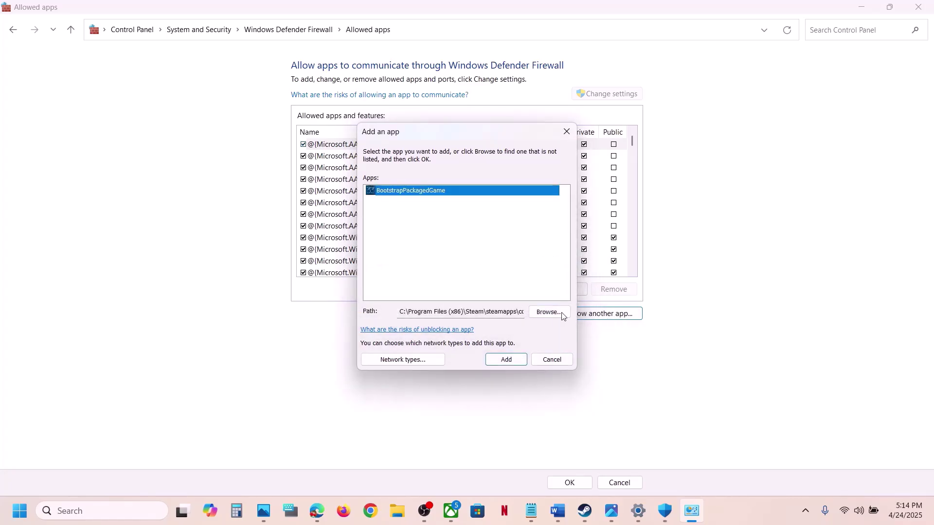
left_click(562, 315)
left_click(507, 244)
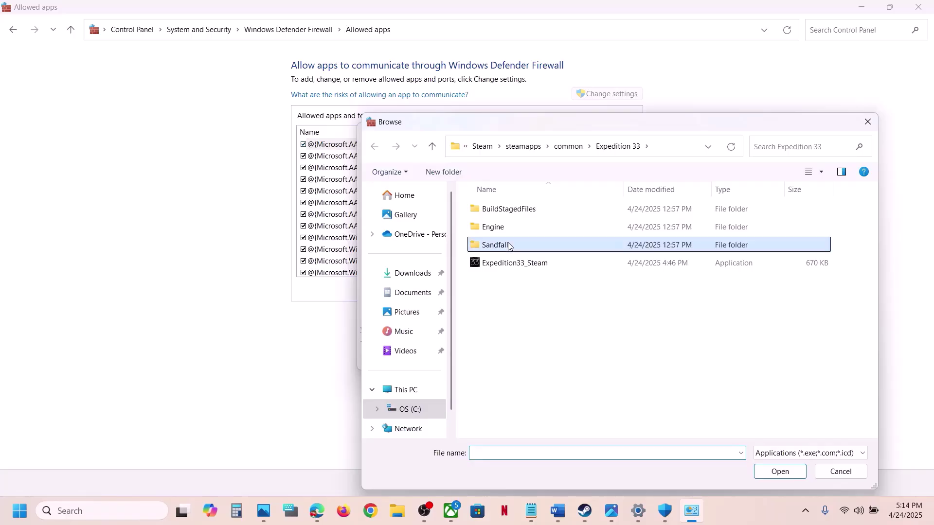
double_click(507, 244)
double_click(501, 215)
double_click(501, 215)
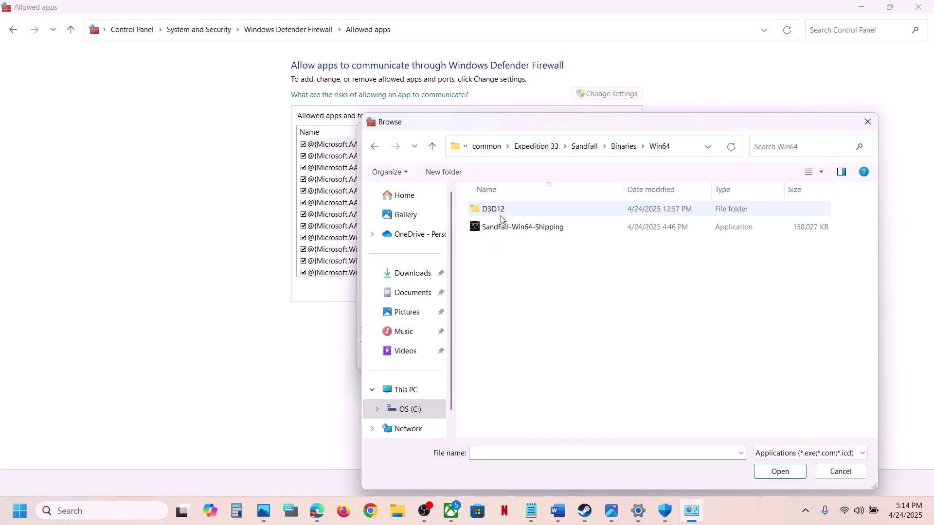
left_click(505, 232)
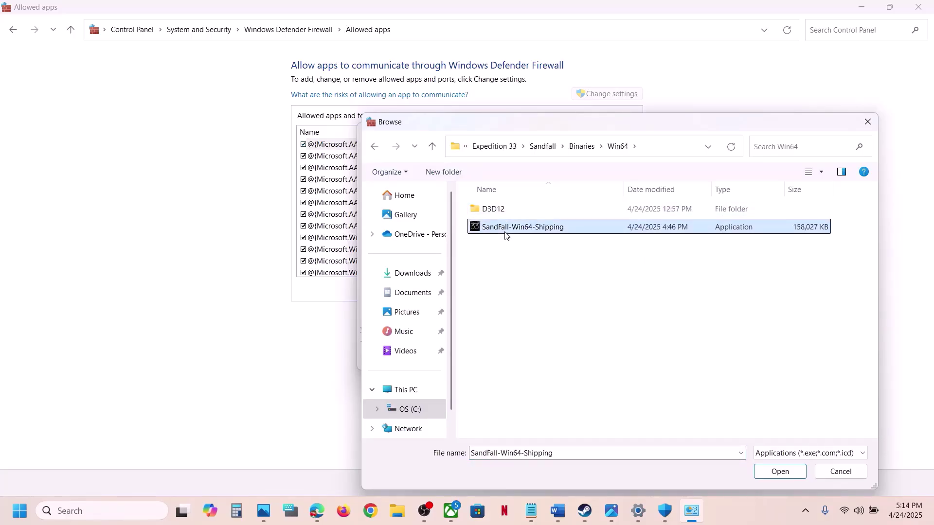
left_click(780, 471)
left_click(505, 362)
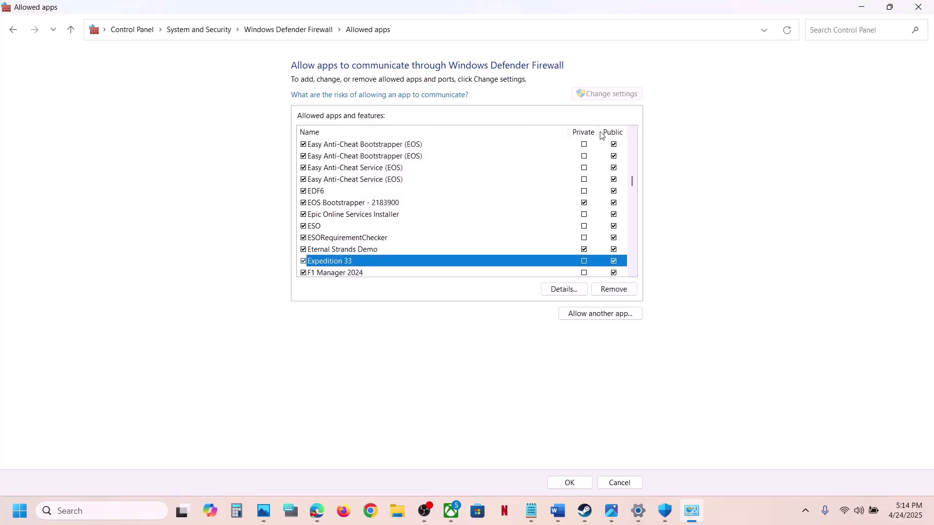
- Close Control Panel, Windows Security and Settings, and highlight the Step 5 text on running the game from its installation folder in Word
left_click(929, 7)
left_click(930, 7)
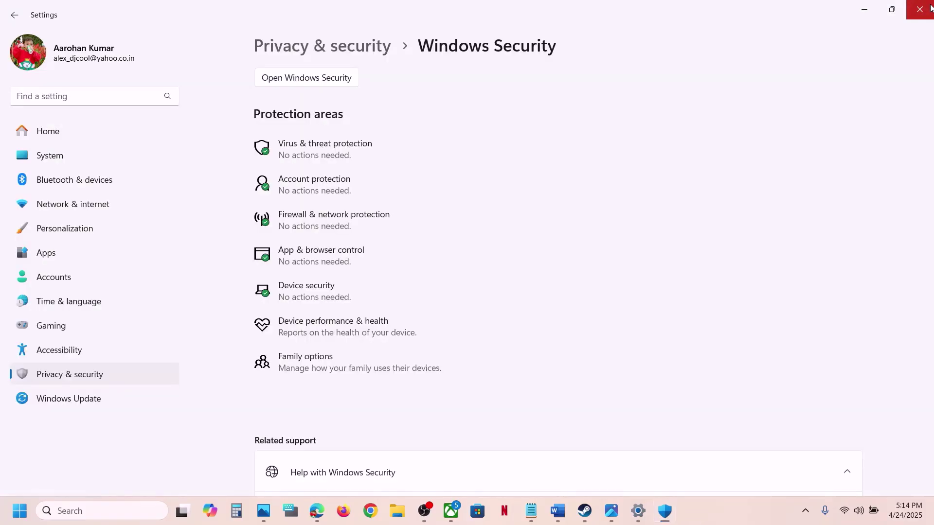
left_click(922, 7)
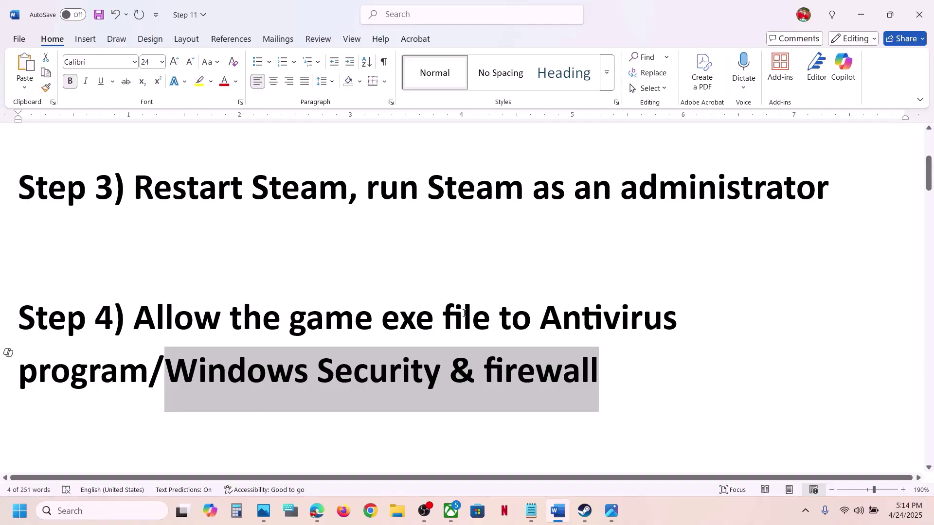
scroll(463, 313, "down", 4)
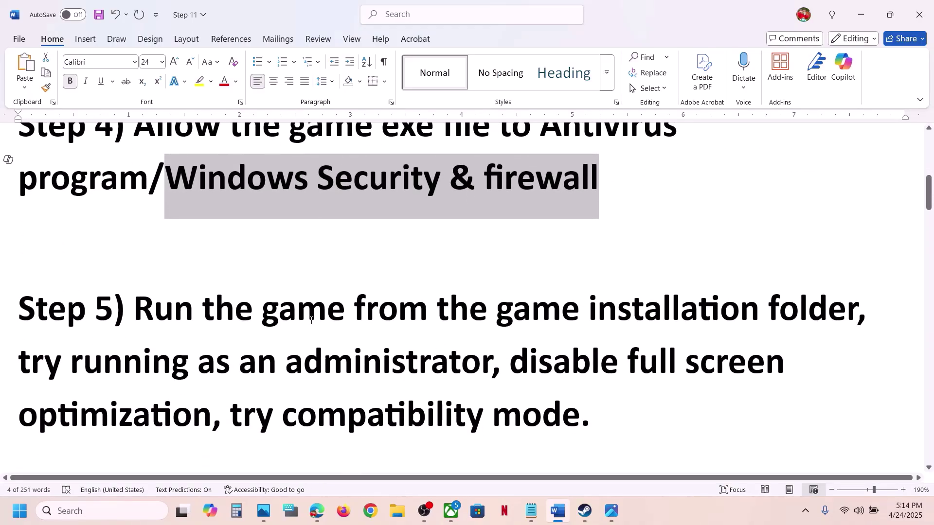
left_click_drag(312, 321, 761, 314)
- Switch to Steam and browse the local files of Clair Obscur: Expedition 33 to the Sandfall\Binaries\Win64 folder
left_click(584, 511)
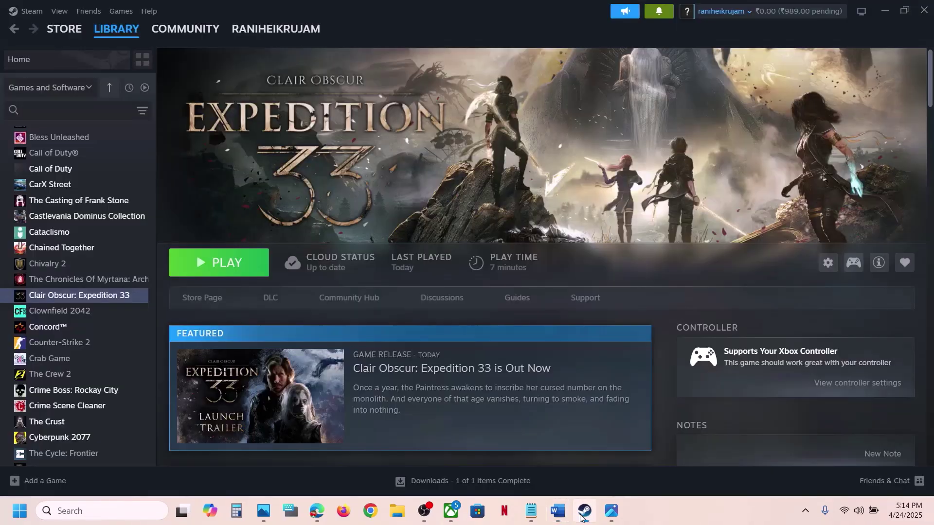
right_click(100, 294)
mouse_move(150, 378)
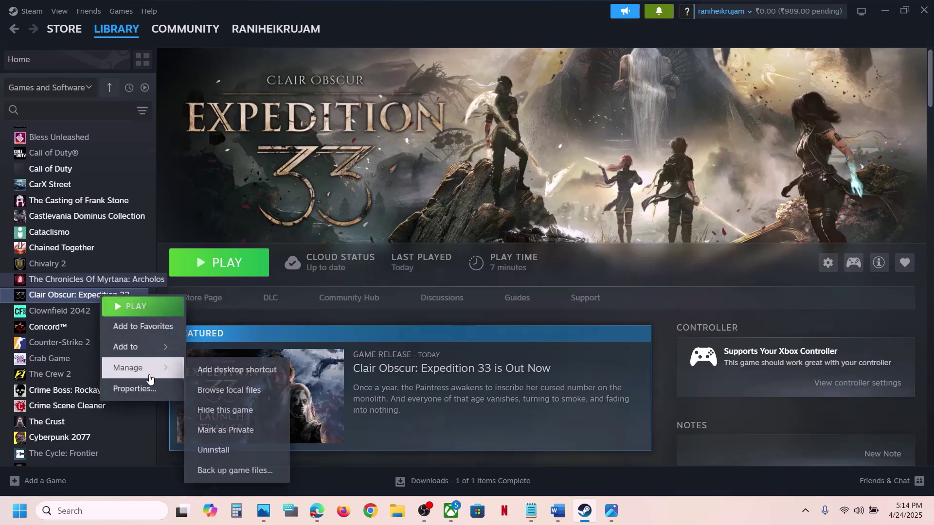
left_click(244, 393)
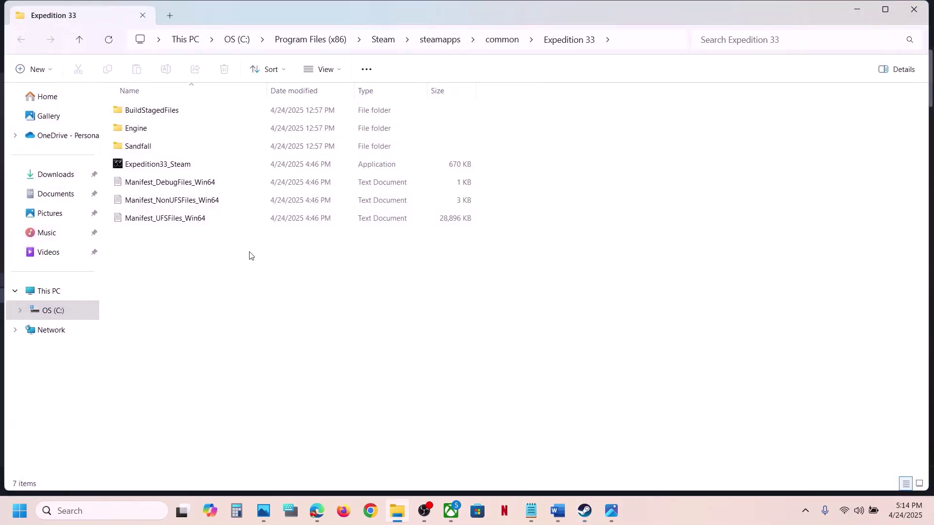
double_click(145, 147)
double_click(146, 112)
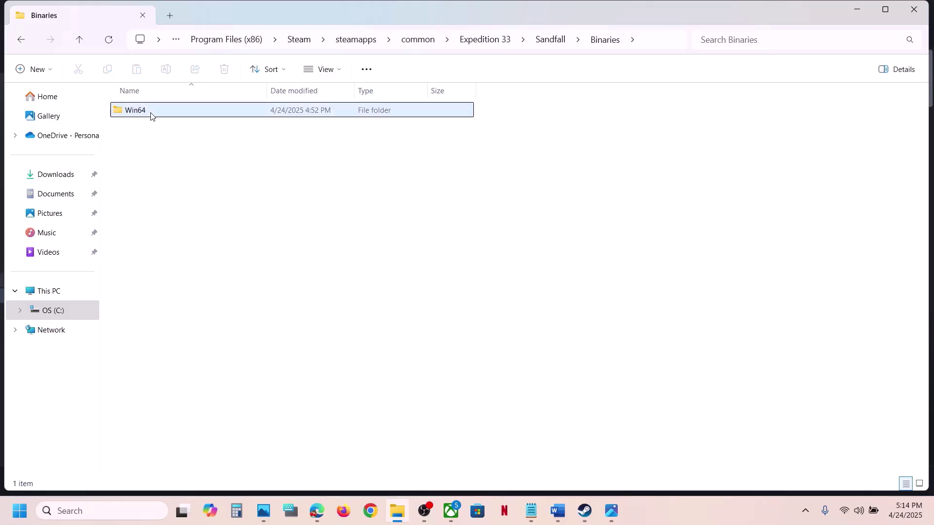
double_click(145, 111)
- Set the SandFall-Win64-Shipping application to run as an administrator in its compatibility properties and apply the change
left_click(179, 165)
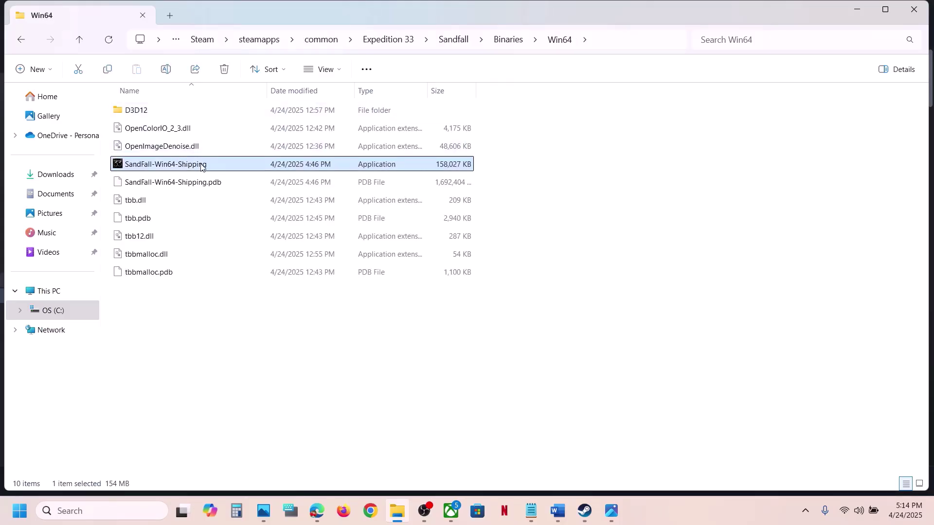
right_click(201, 167)
left_click(269, 323)
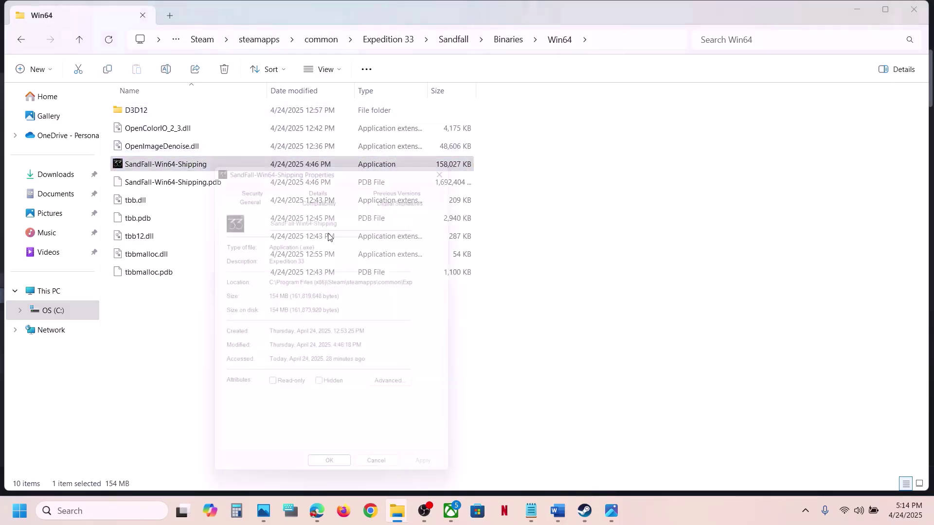
left_click(315, 194)
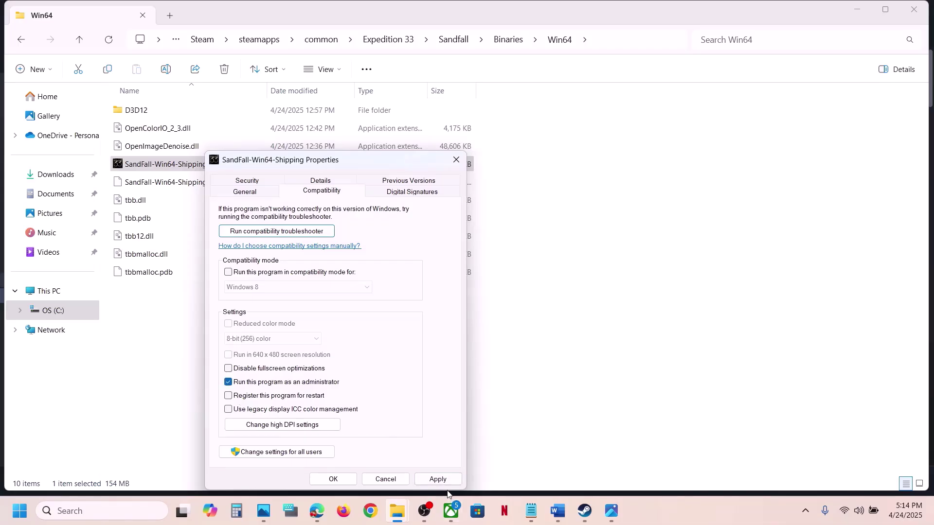
left_click(437, 480)
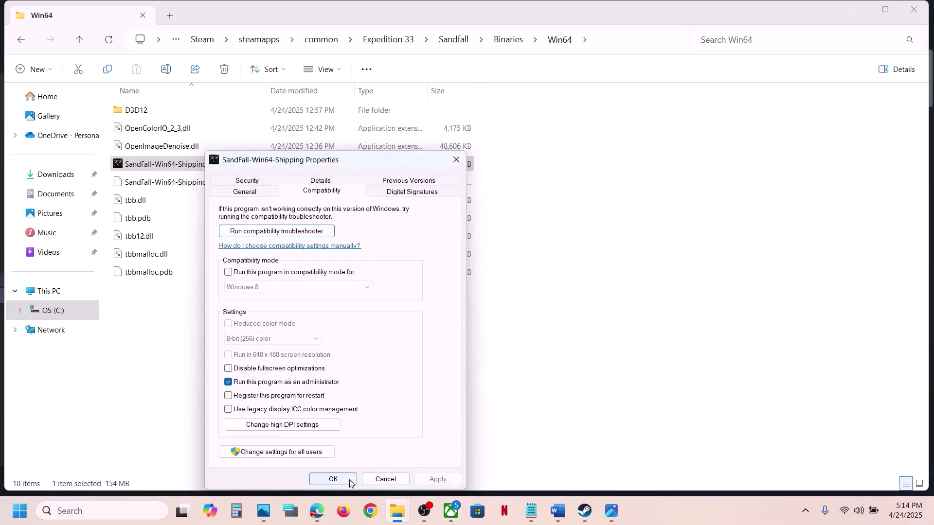
left_click(334, 479)
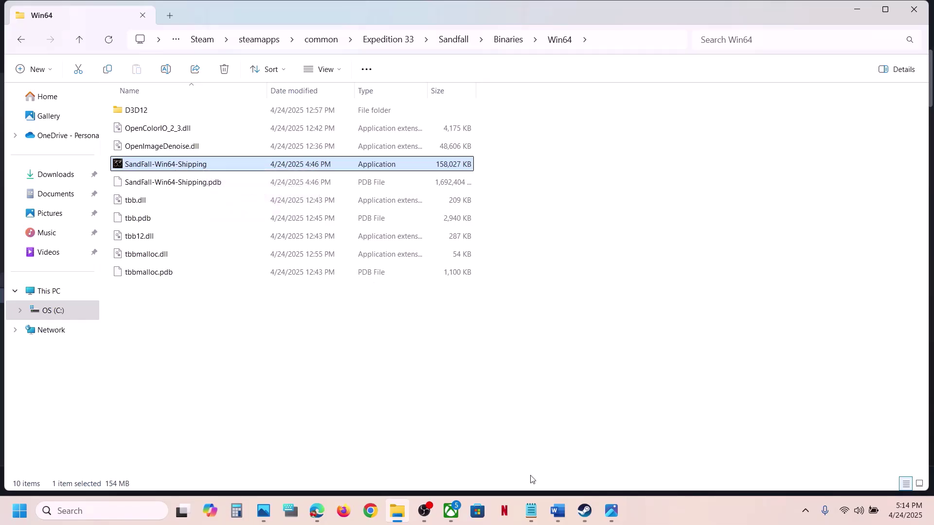
- Enable compatibility mode for Windows 8 in the SandFall-Win64-Shipping properties and apply it
right_click(180, 172)
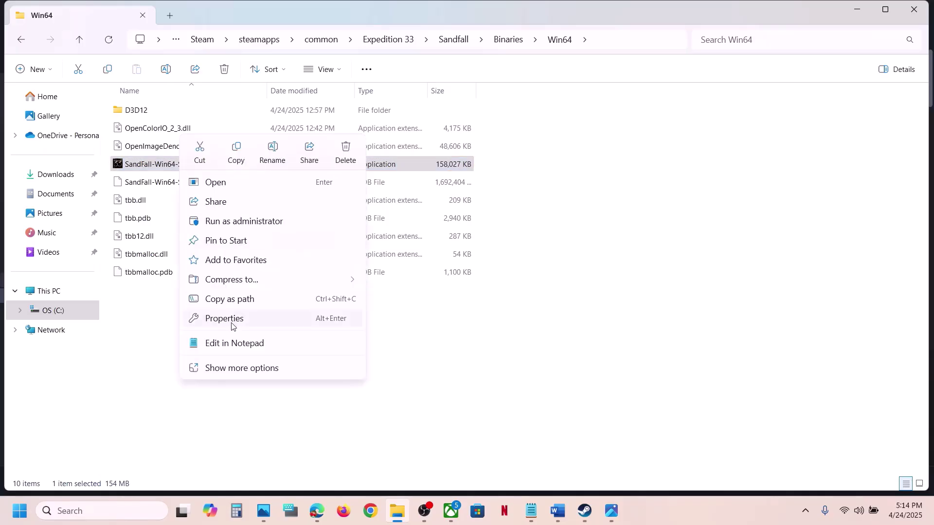
left_click(232, 325)
left_click(300, 194)
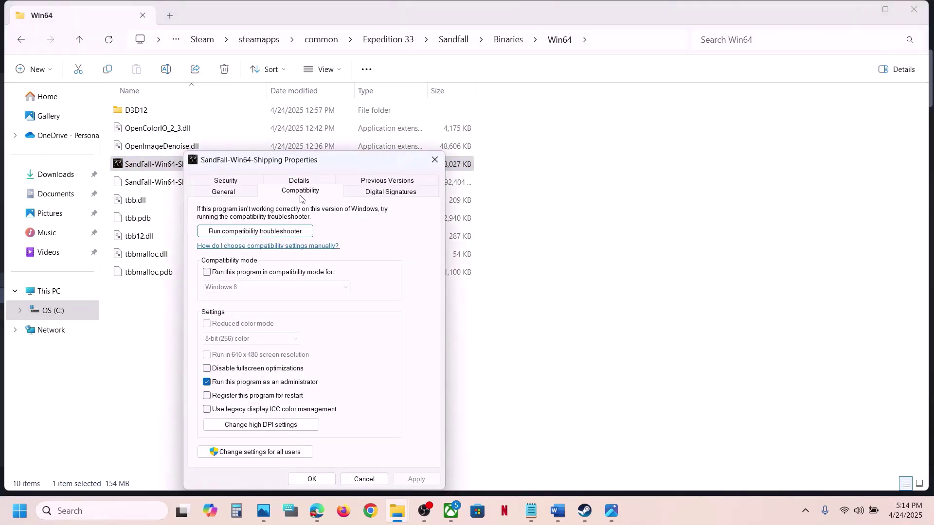
left_click(207, 272)
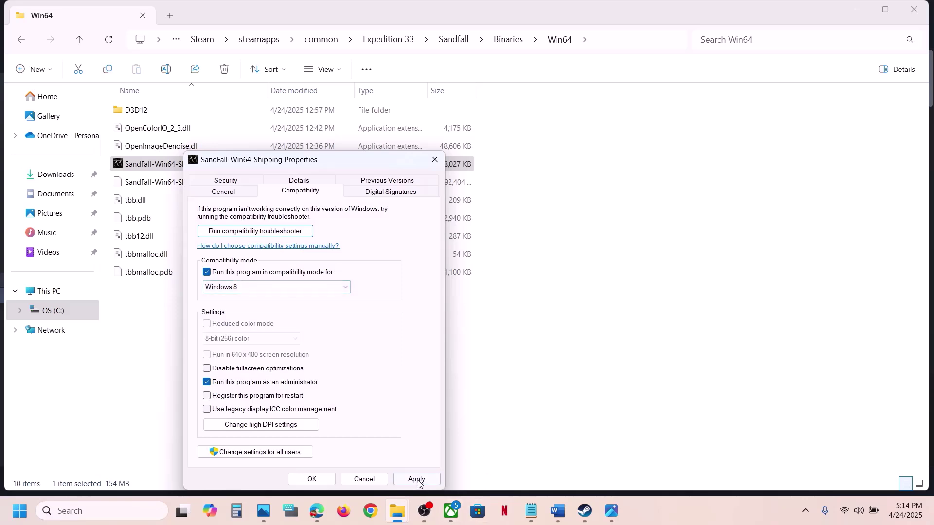
left_click(416, 480)
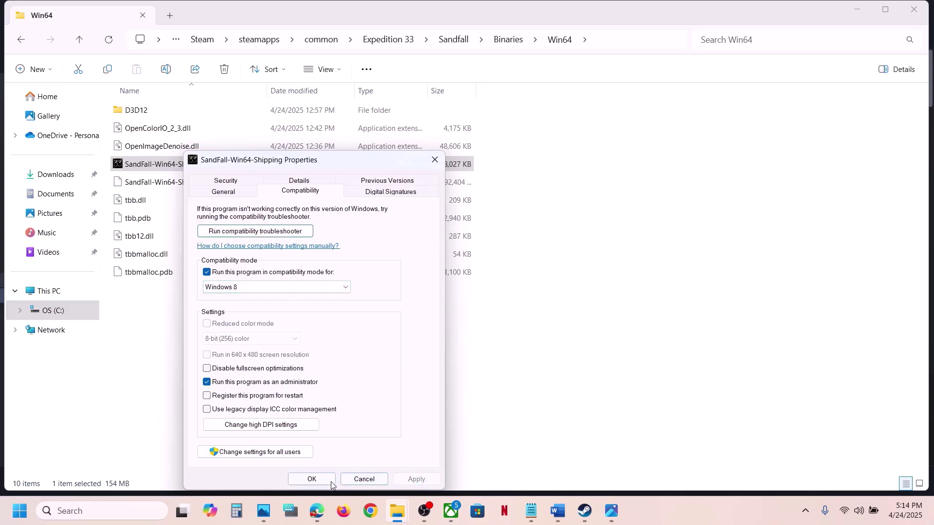
- Change the SandFall-Win64-Shipping compatibility mode to Windows 7, disable fullscreen optimizations, and apply the properties
left_click(239, 287)
left_click(239, 321)
left_click(414, 477)
left_click(316, 479)
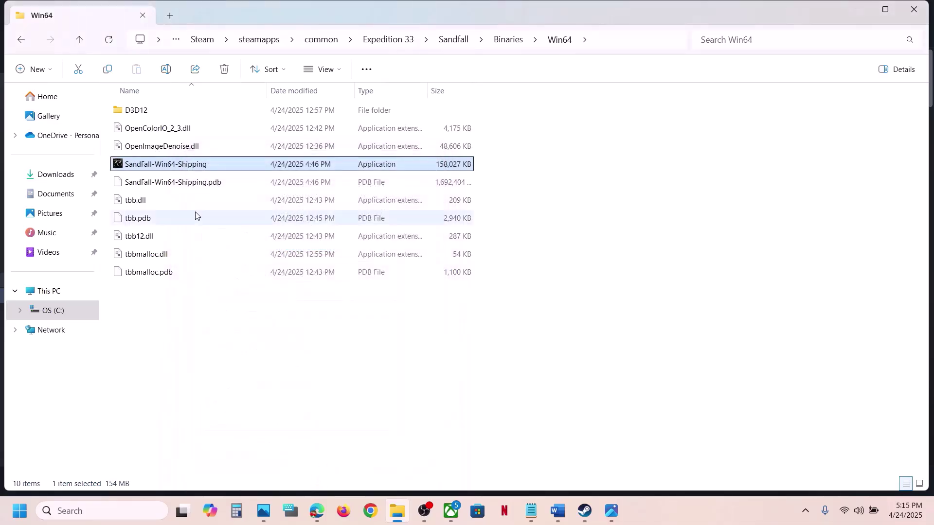
- Turn off compatibility mode in the SandFall-Win64-Shipping properties, apply the change and close the Win64 folder
right_click(194, 169)
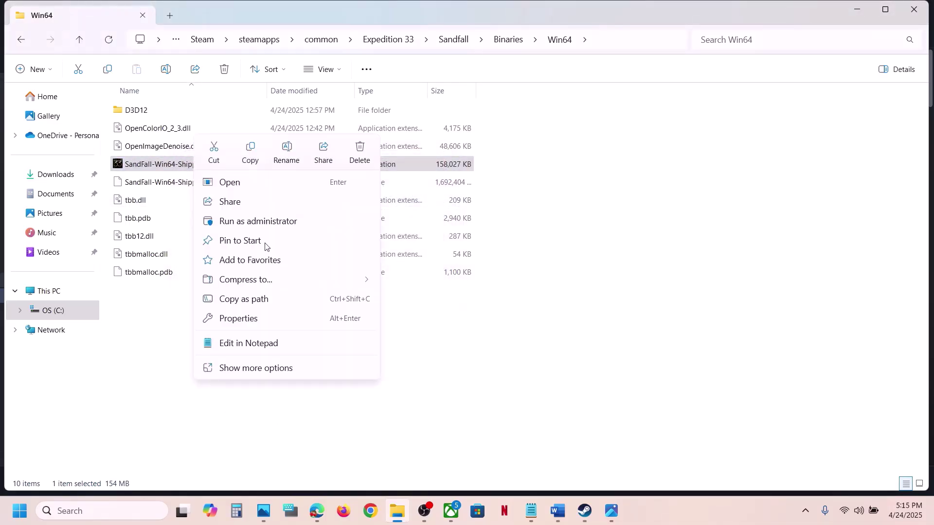
left_click(244, 320)
left_click(314, 192)
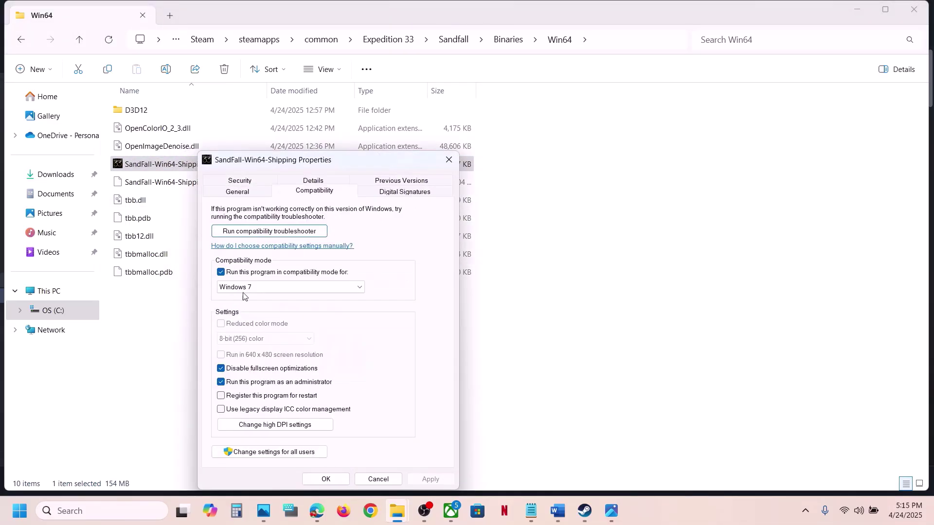
left_click(222, 272)
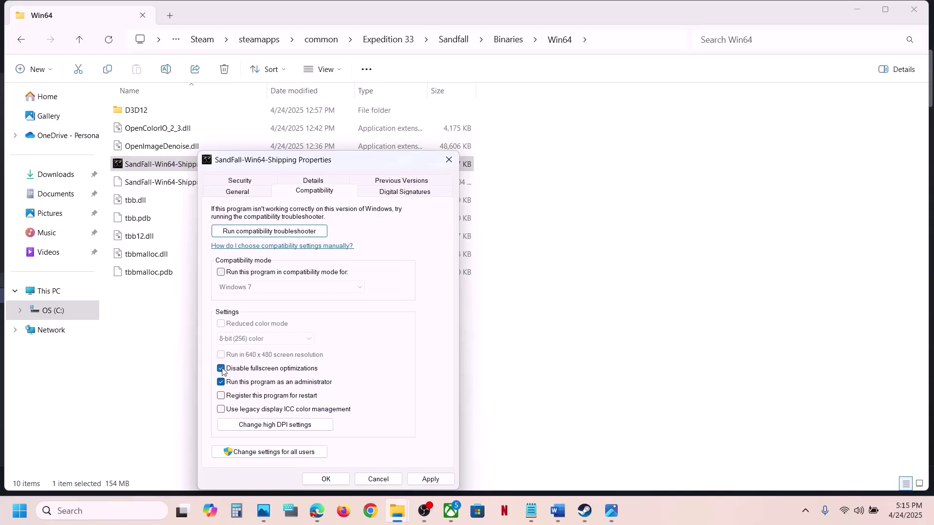
left_click(430, 479)
left_click(326, 479)
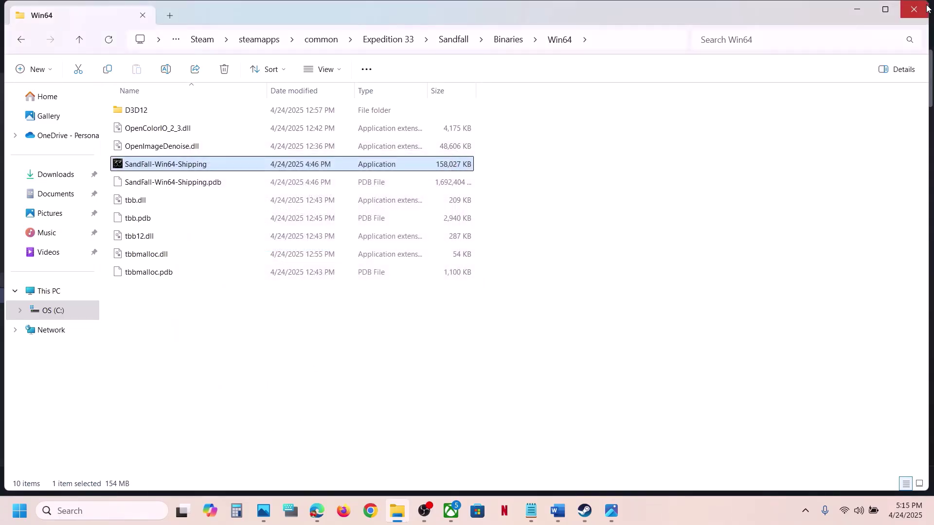
left_click(924, 6)
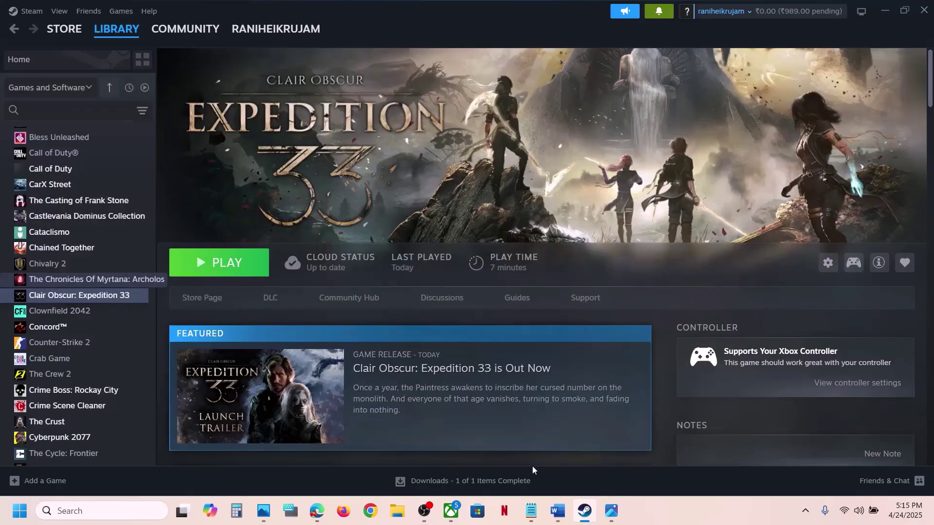
- Switch to Word and select the Step 6 text on not overclocking and setting it to default
left_click(557, 511)
scroll(312, 316, "down", 6)
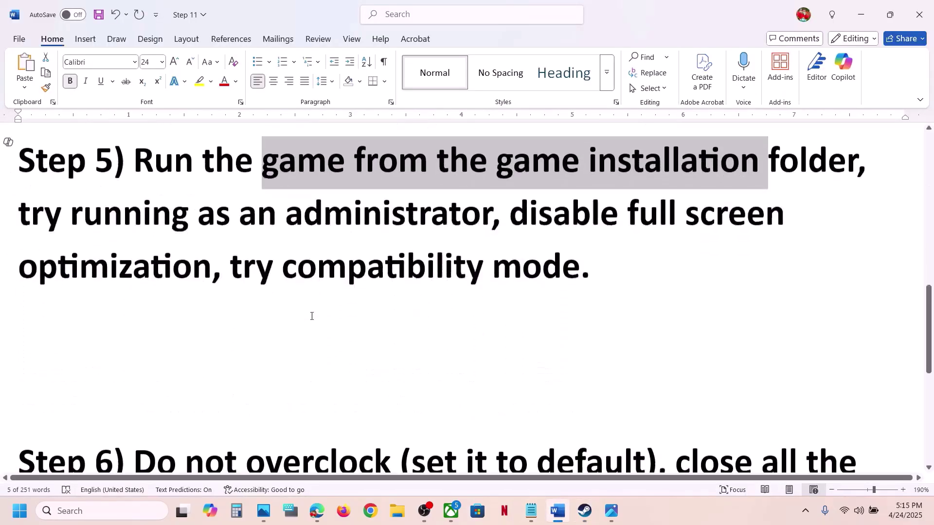
scroll(311, 316, "down", 1)
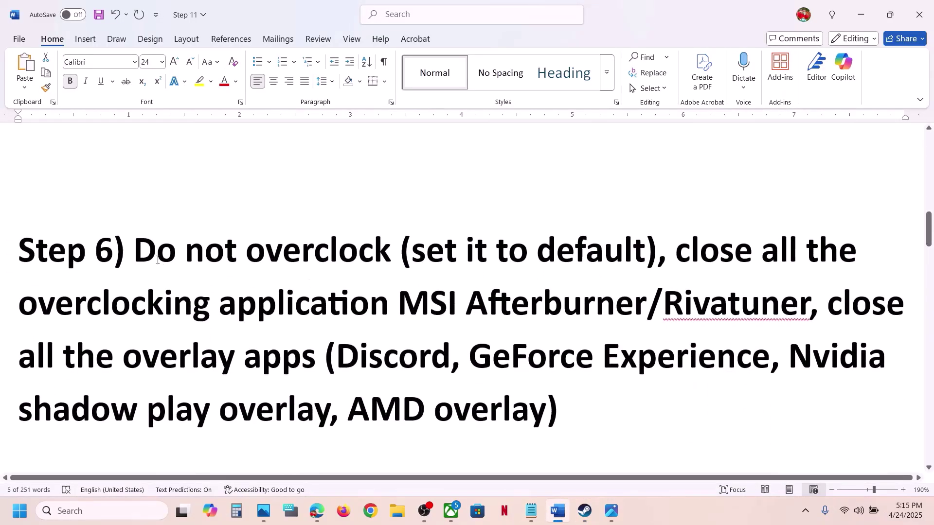
left_click_drag(136, 251, 396, 250)
left_click(434, 270)
left_click_drag(539, 253, 586, 251)
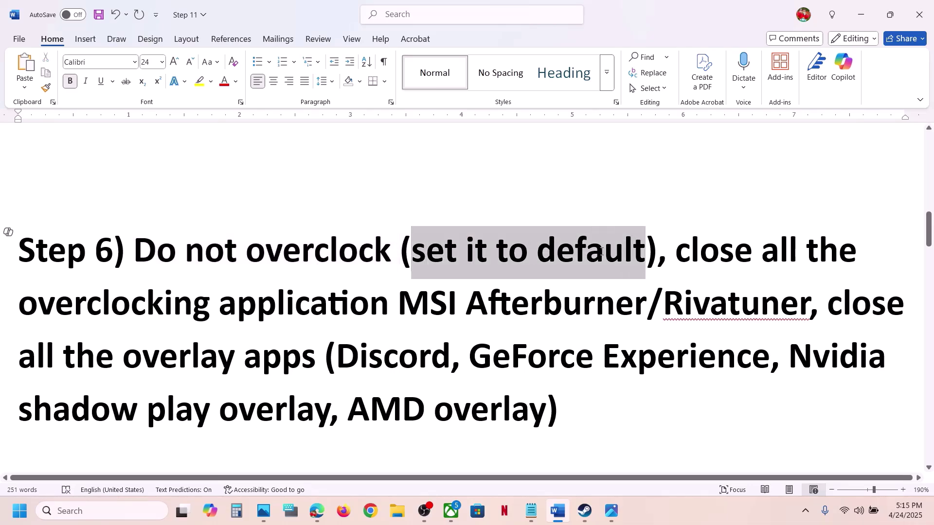
left_click_drag(163, 265, 544, 253)
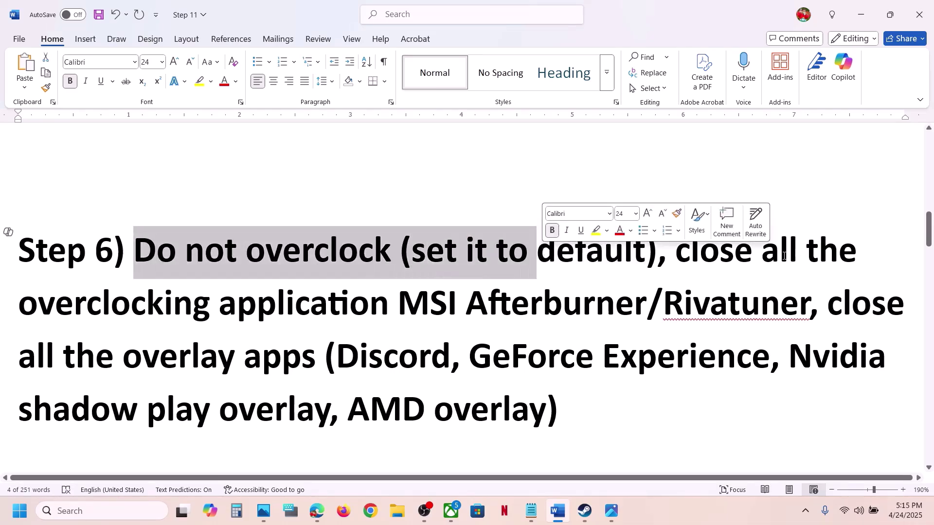
- Select the Step 6 phrases on closing MSI Afterburner/Rivatuner and the overlay apps, ending with Discord
left_click_drag(673, 259, 810, 301)
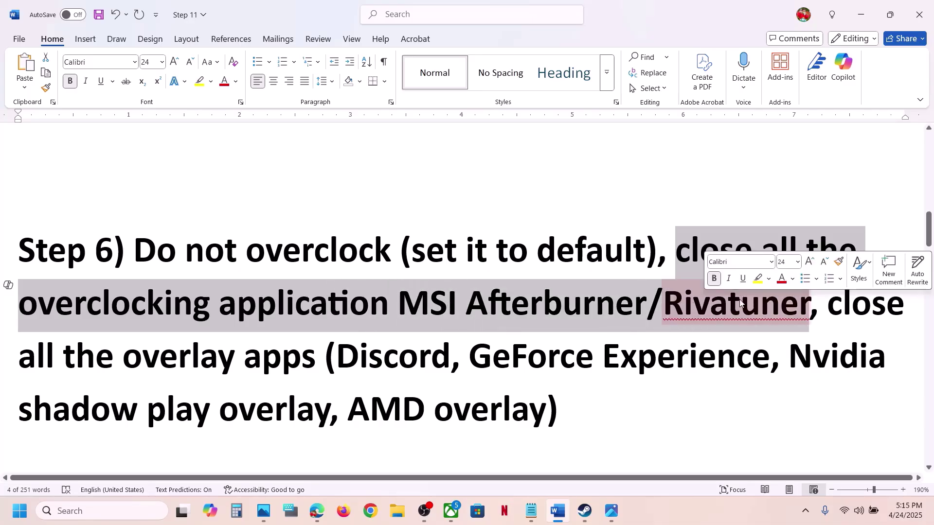
left_click(468, 358)
left_click_drag(676, 253, 707, 321)
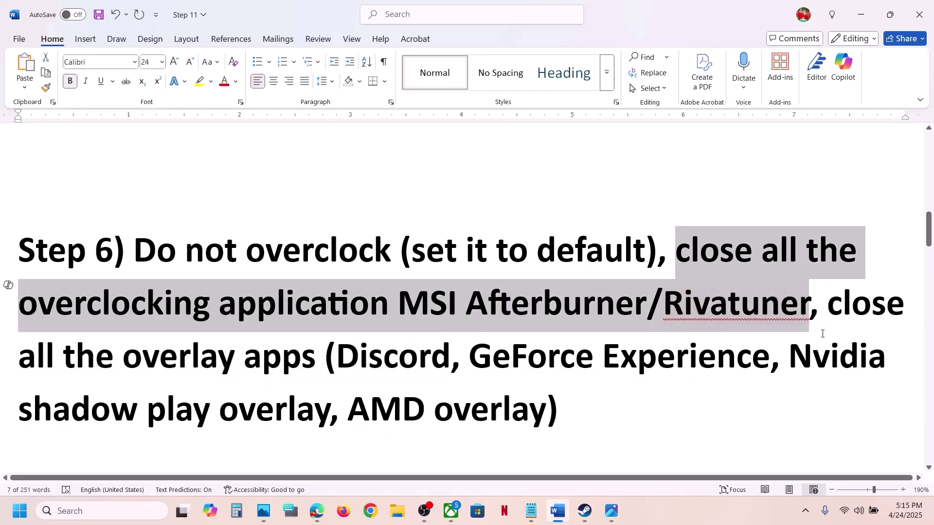
left_click(830, 357)
left_click_drag(833, 311, 295, 360)
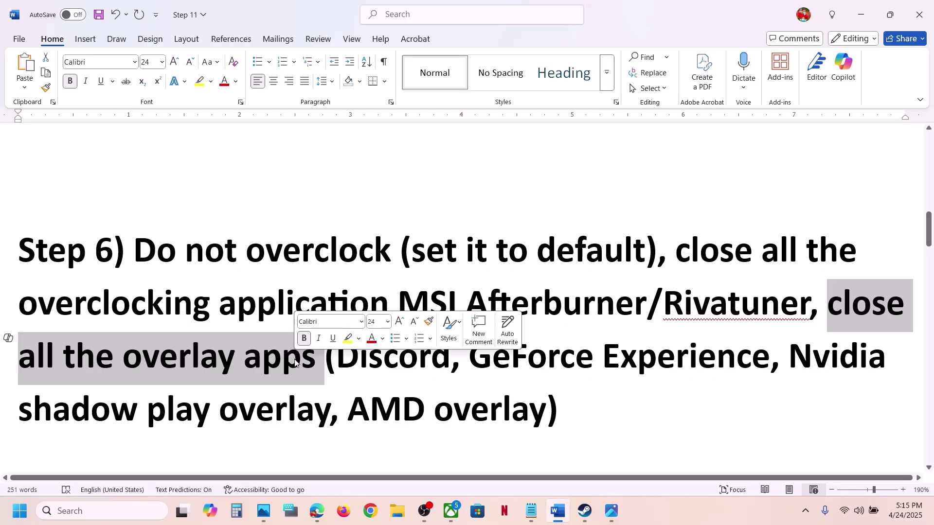
left_click(294, 360)
double_click(378, 354)
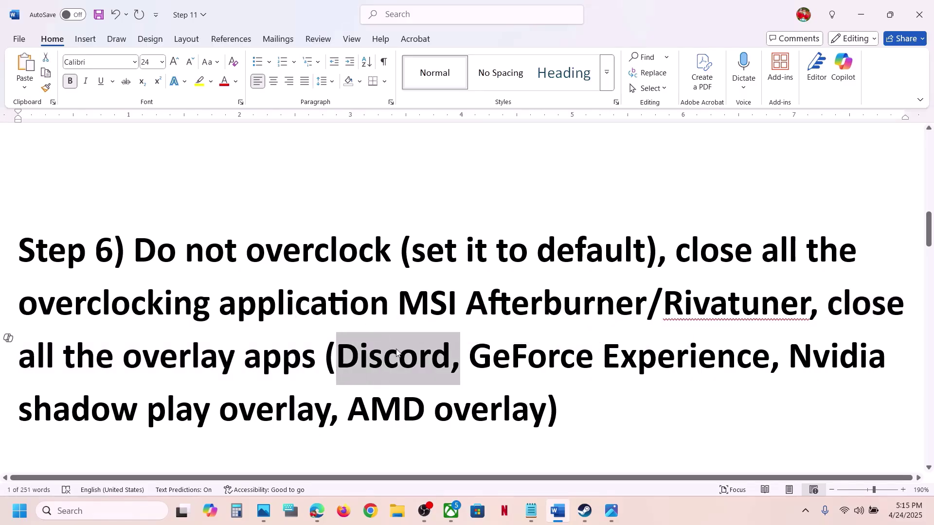
- Switch to the NVIDIA app and check the NVIDIA overlay option in its feature settings
left_click(119, 510)
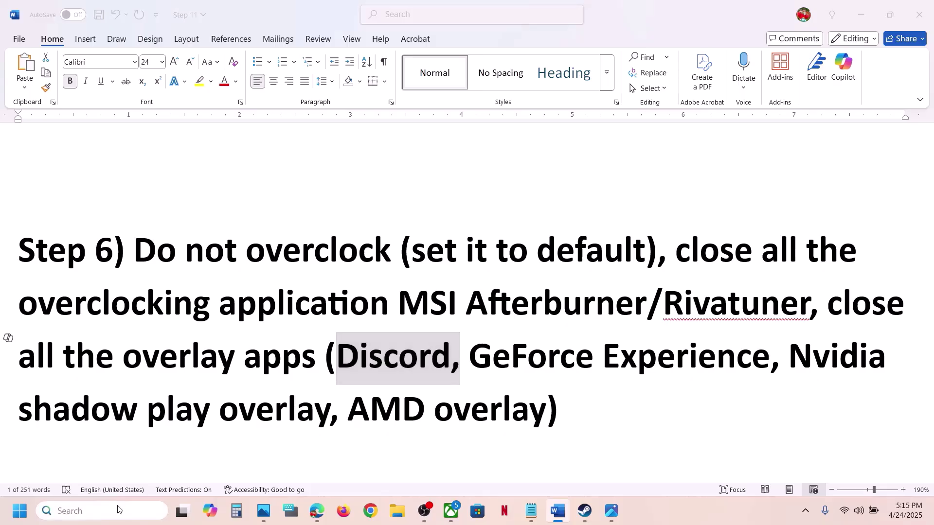
type("nvi")
key("Return")
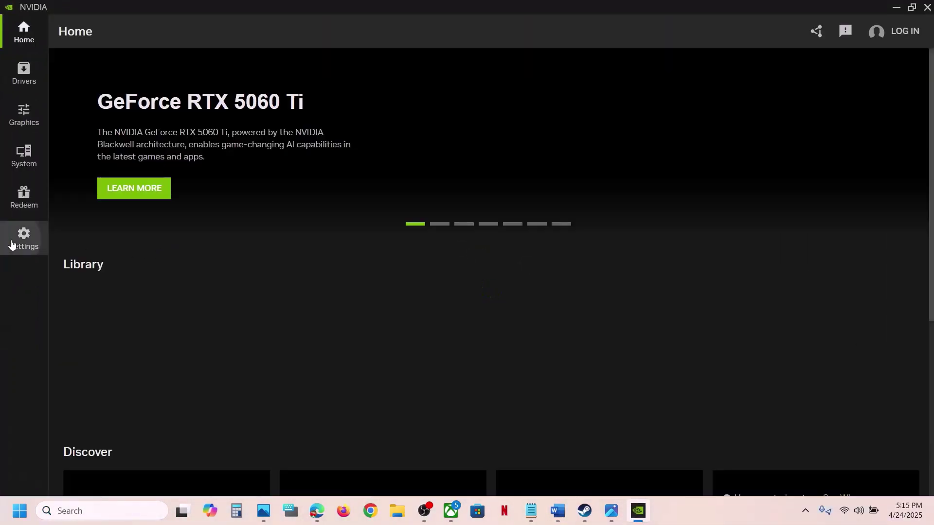
left_click(11, 244)
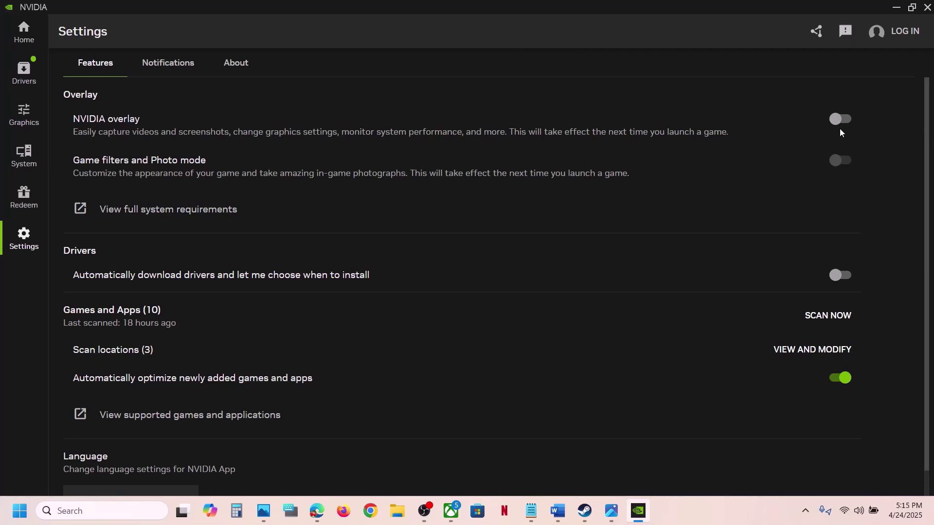
- View the graphics program settings for Clair Obscur: Expedition 33 and close the NVIDIA app
left_click(31, 121)
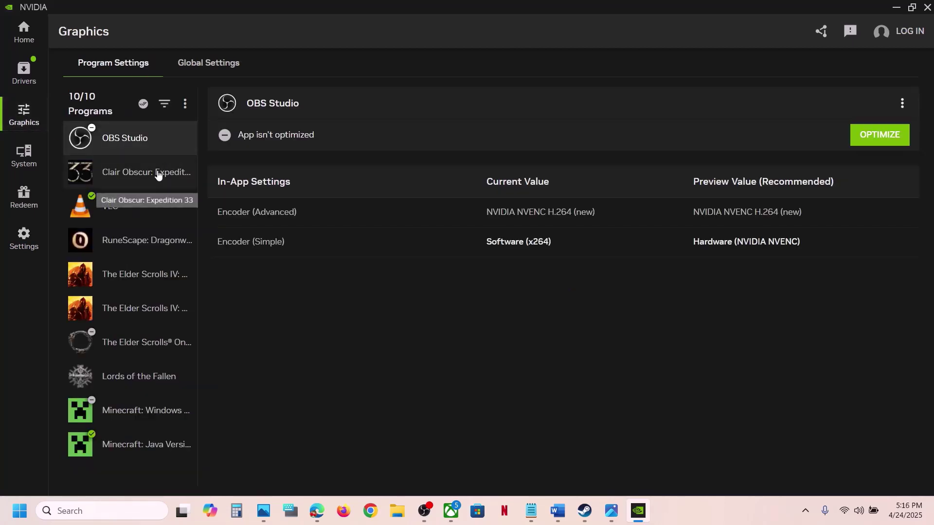
left_click(157, 173)
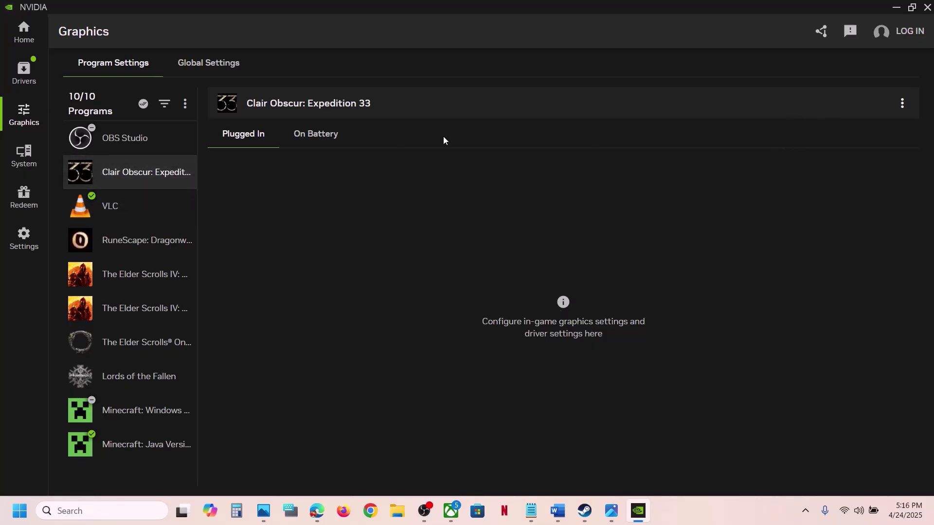
left_click(126, 144)
left_click(138, 164)
left_click(927, 8)
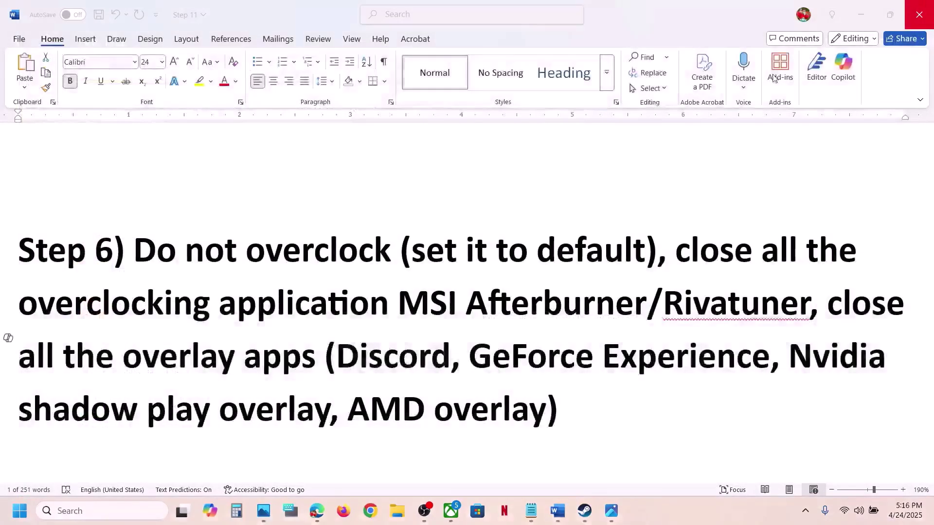
- Select the words "all the overlay apps" in the Step 6 text in Word and clear the selection
left_click(421, 388)
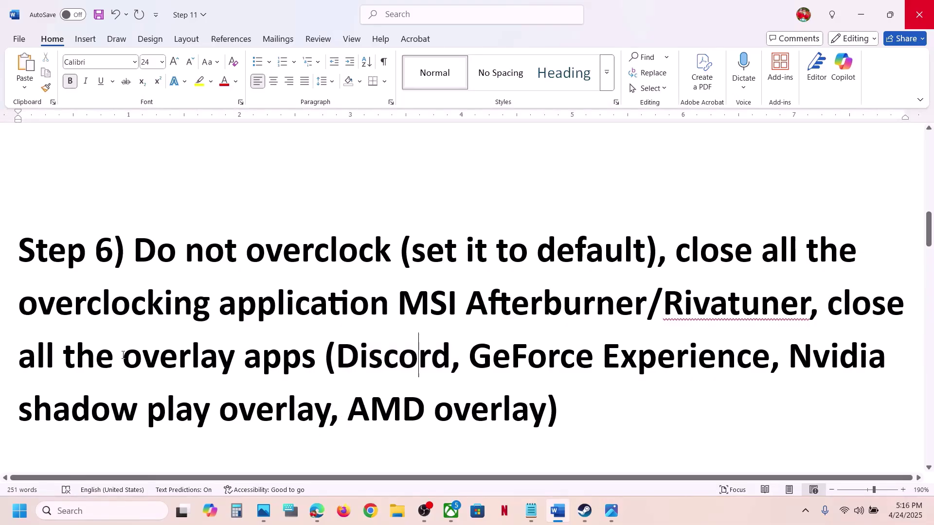
left_click_drag(46, 354, 319, 357)
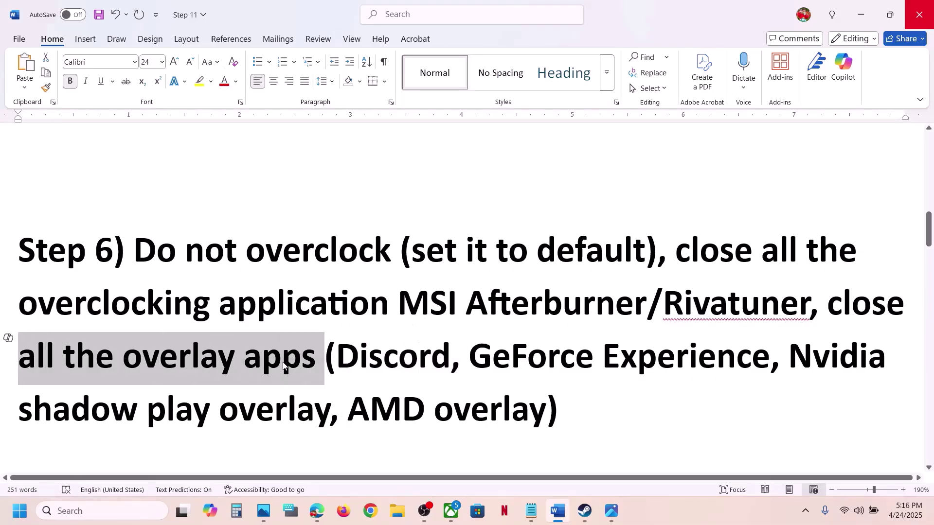
left_click(283, 364)
- Go to Step 7 and select its phrases on renaming the save game files, losing progress and creating a backup first
scroll(283, 364, "down", 4)
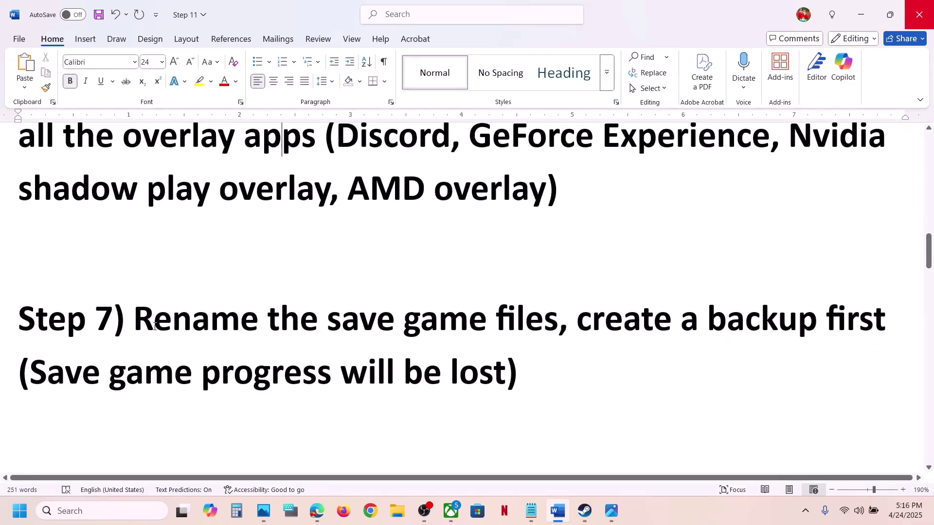
left_click_drag(155, 327, 558, 325)
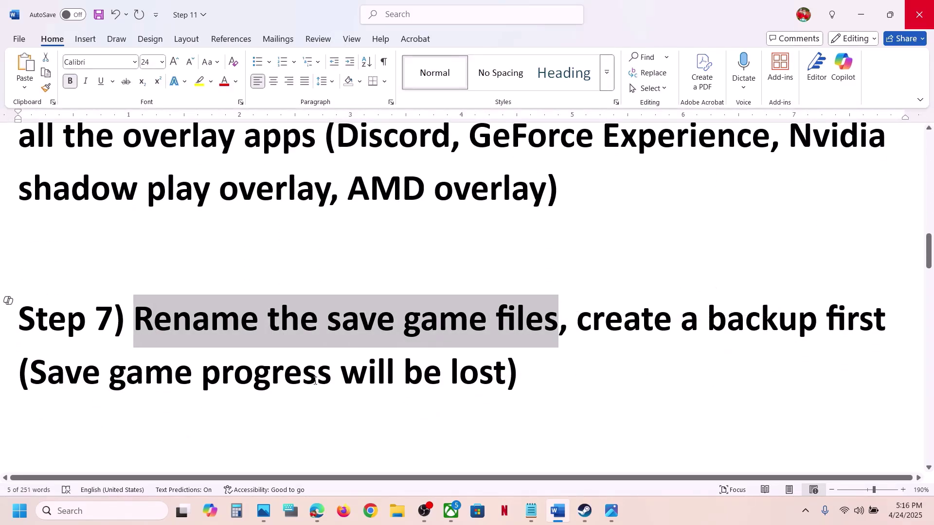
left_click_drag(26, 379, 460, 383)
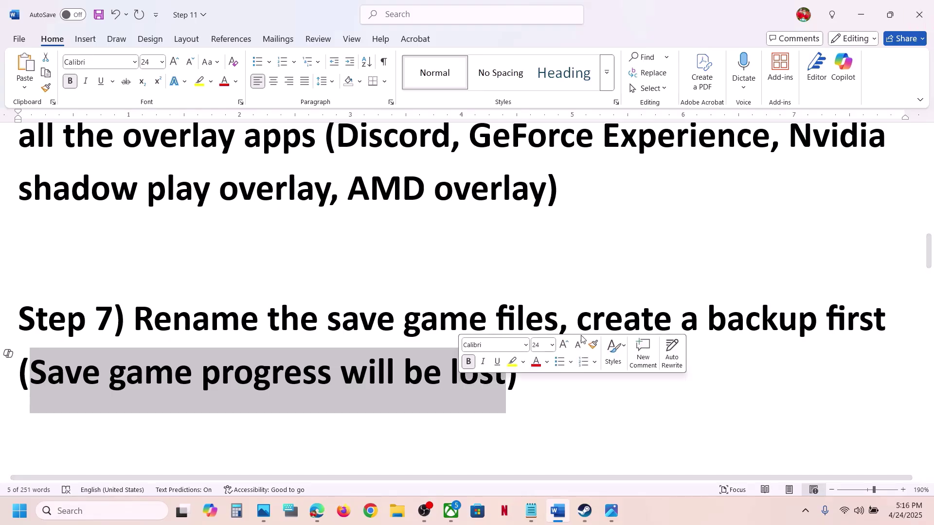
left_click(540, 307)
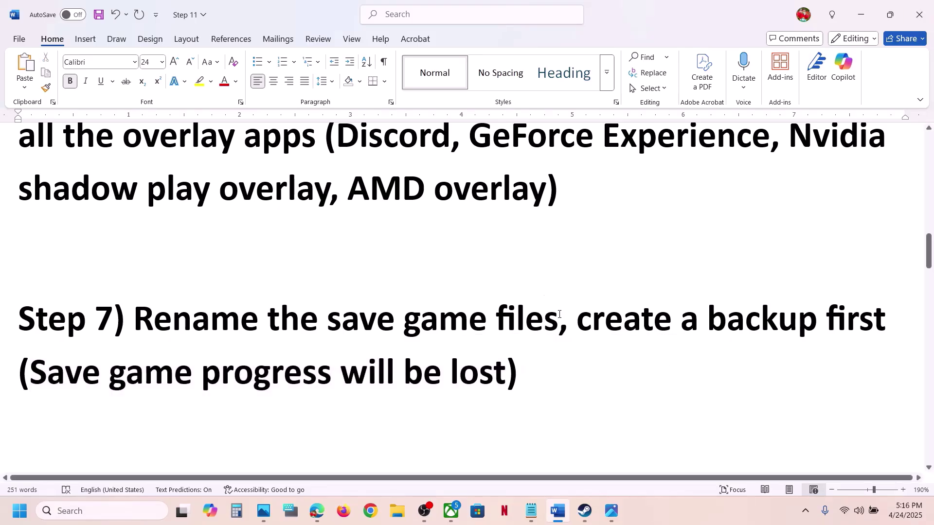
left_click_drag(577, 313, 893, 322)
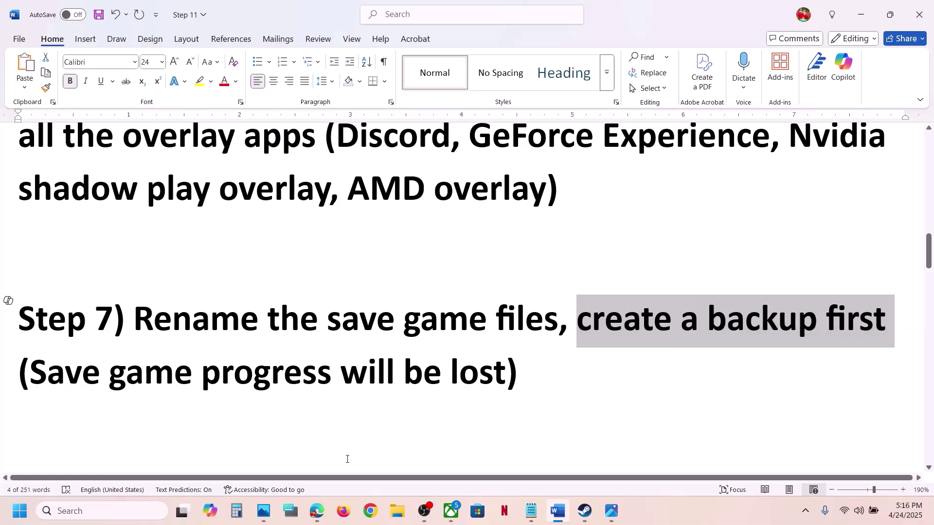
- Switch to File Explorer and open the user's profile folder inside Users on the OS (C:) drive
left_click(397, 514)
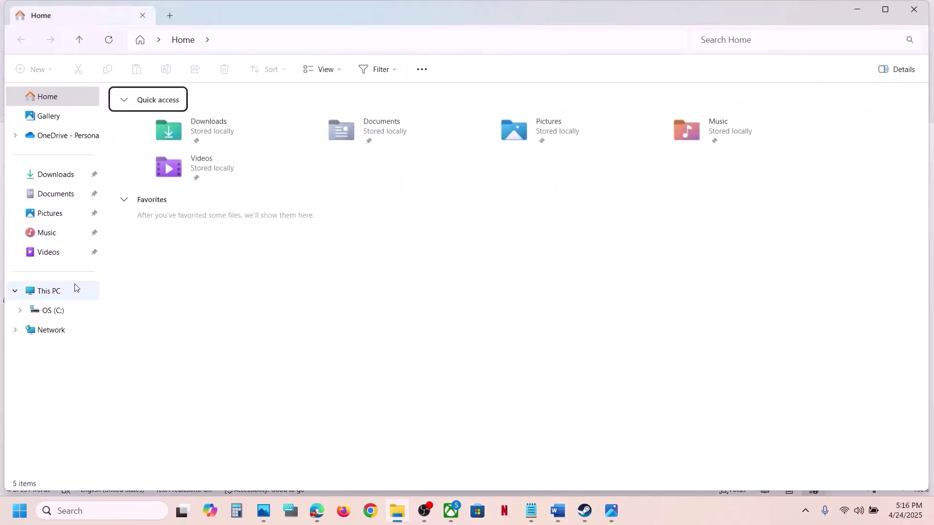
left_click(67, 291)
double_click(203, 126)
scroll(202, 127, "down", 4)
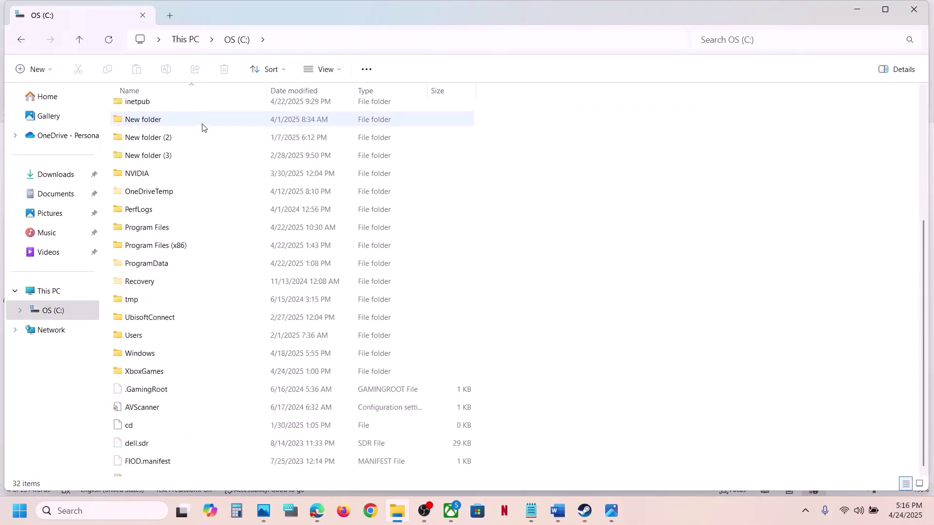
double_click(139, 326)
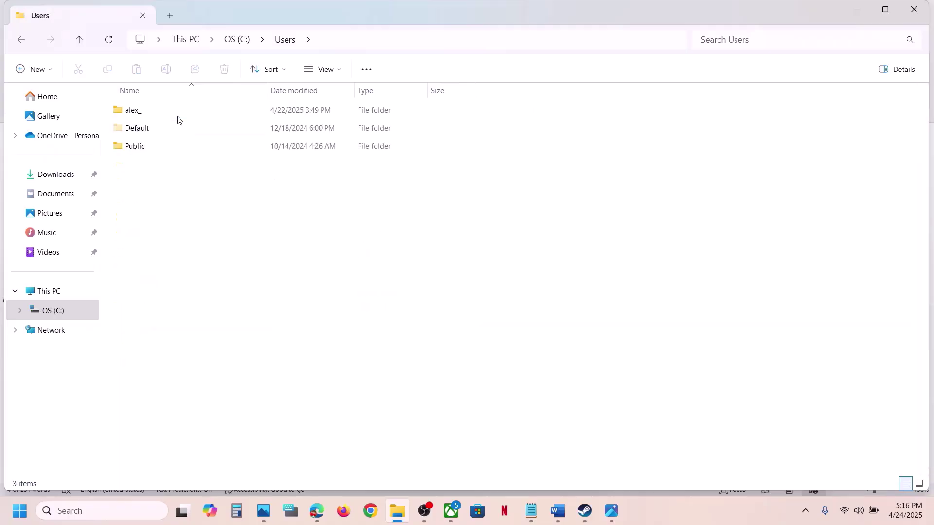
double_click(161, 117)
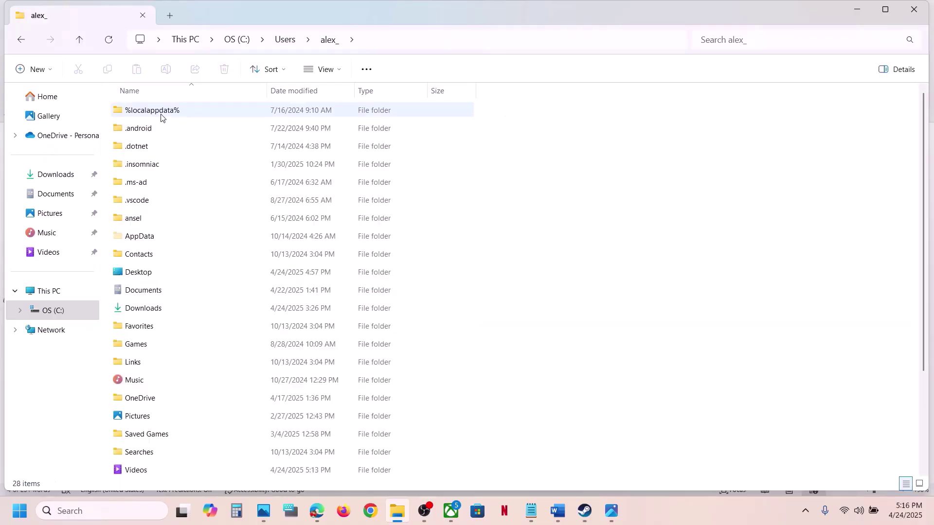
- Select the AppData folder and check the view setting for hidden items
left_click(140, 239)
left_click(323, 69)
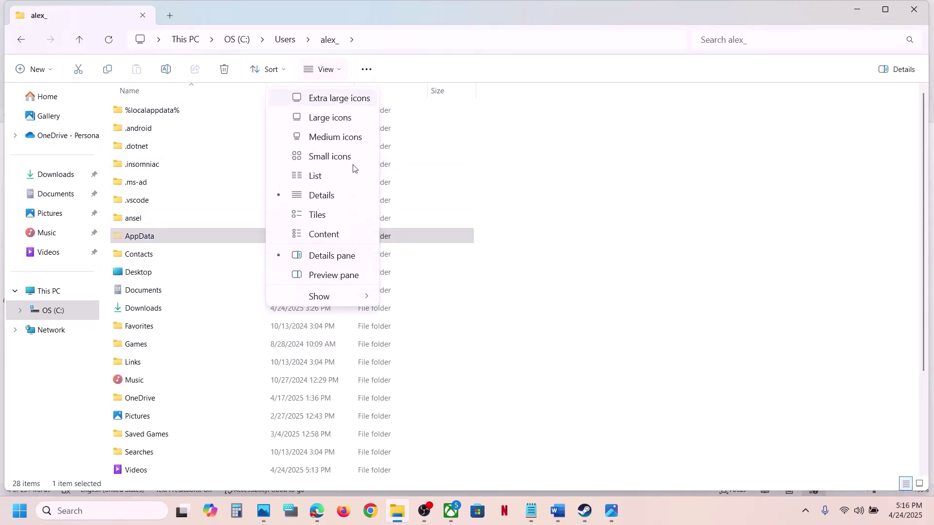
left_click(337, 296)
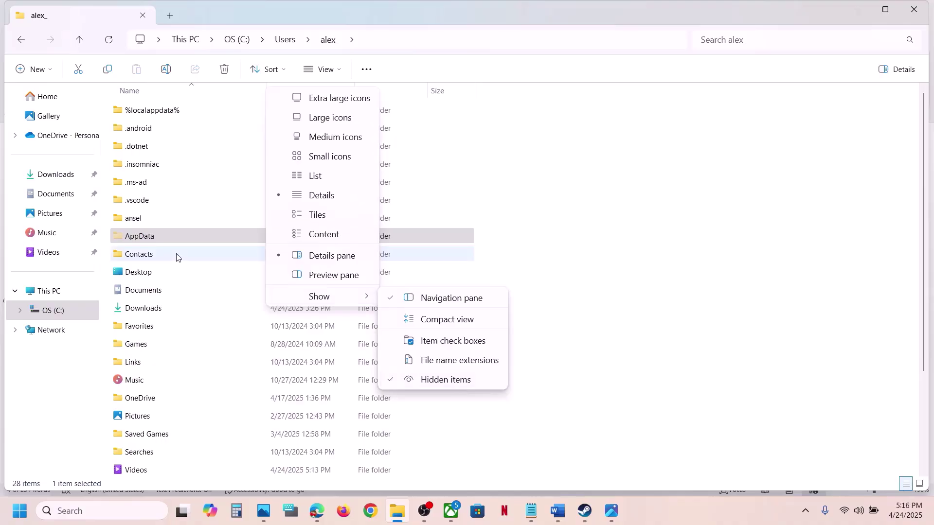
- Open the AppData\Local folder and select the Sandfall folder
double_click(166, 236)
double_click(165, 109)
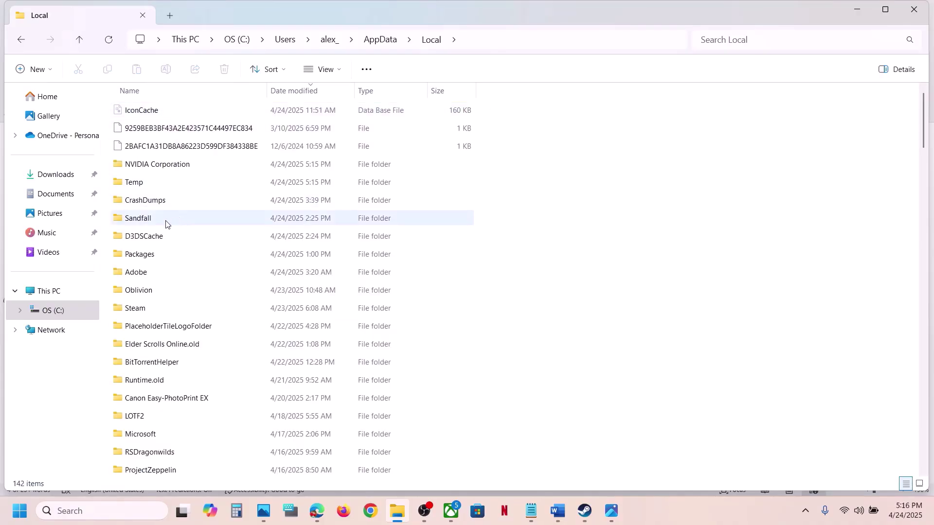
left_click(152, 220)
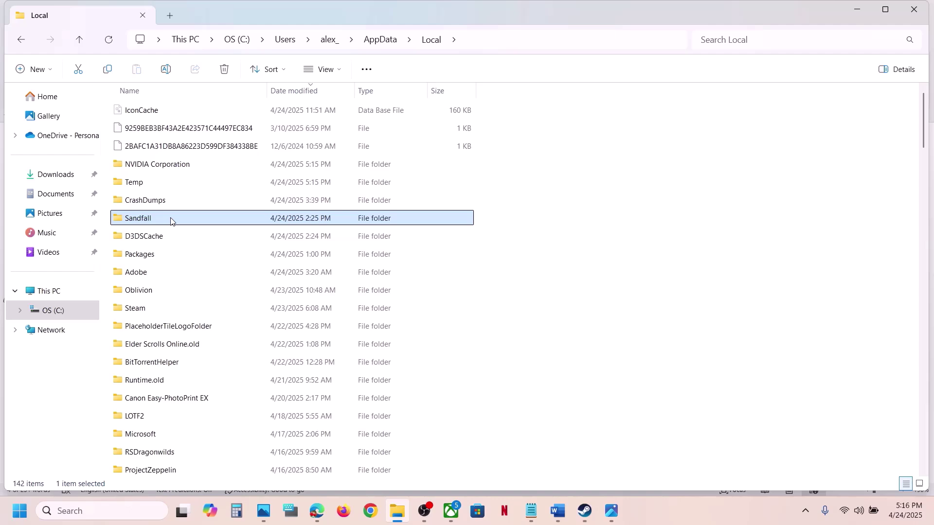
- Back up the Sandfall folder by copying it from AppData\Local to the desktop
right_click(171, 222)
left_click(233, 162)
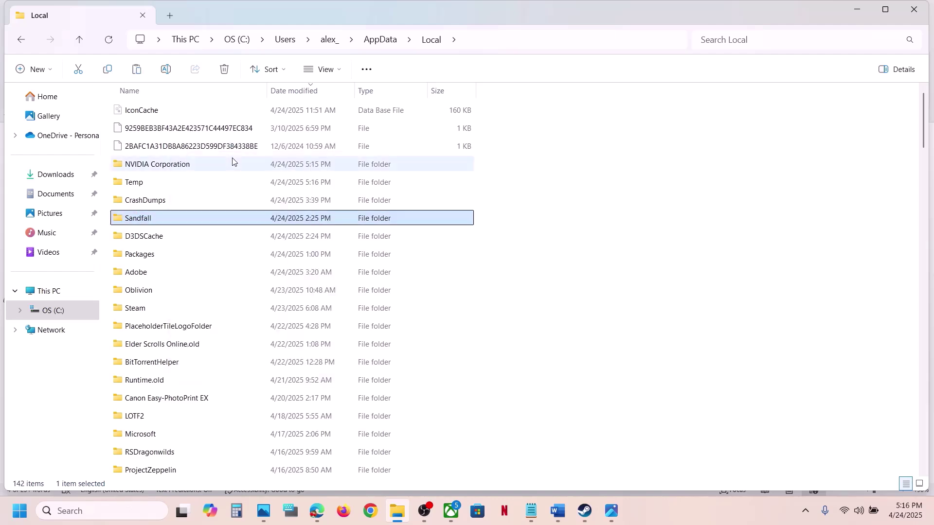
key("super+d")
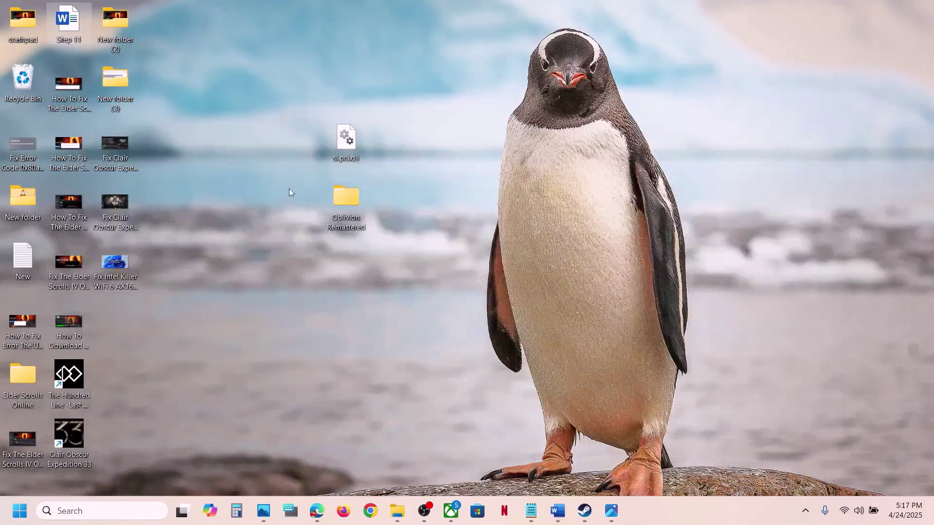
key("ctrl+v")
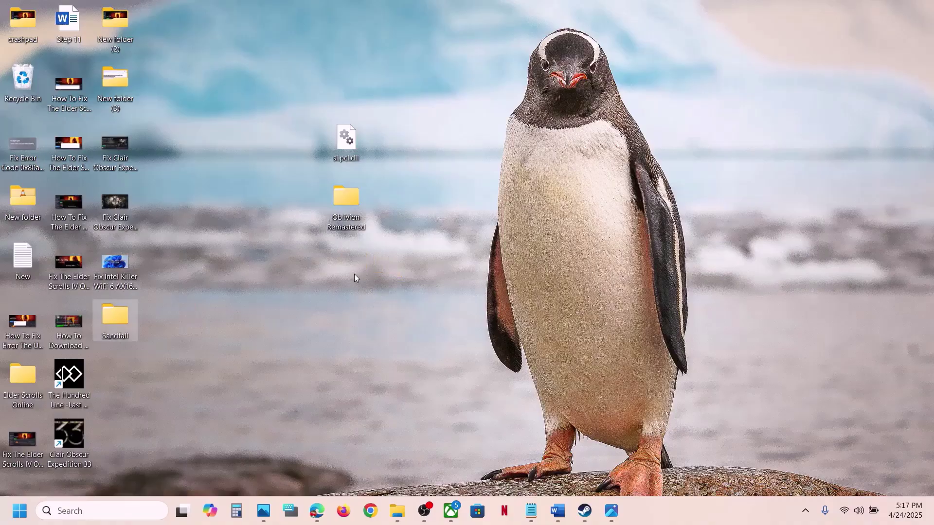
- Return to the AppData\Local folder and rename the original Sandfall folder to Sandfall.old
left_click(402, 514)
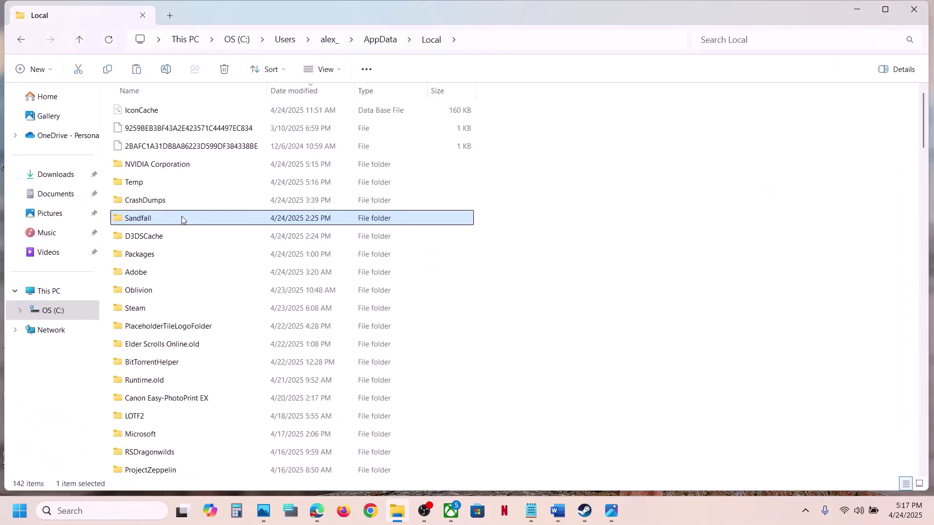
right_click(182, 218)
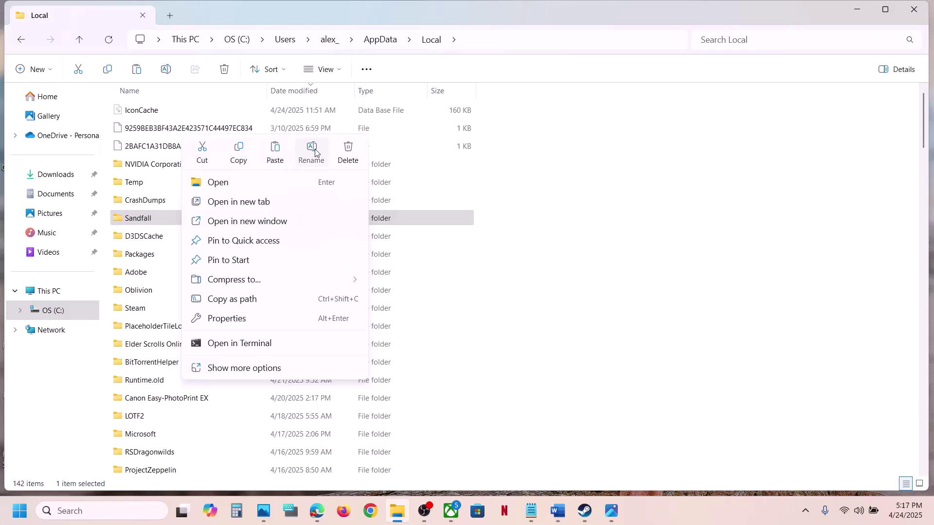
left_click(315, 152)
left_click(162, 215)
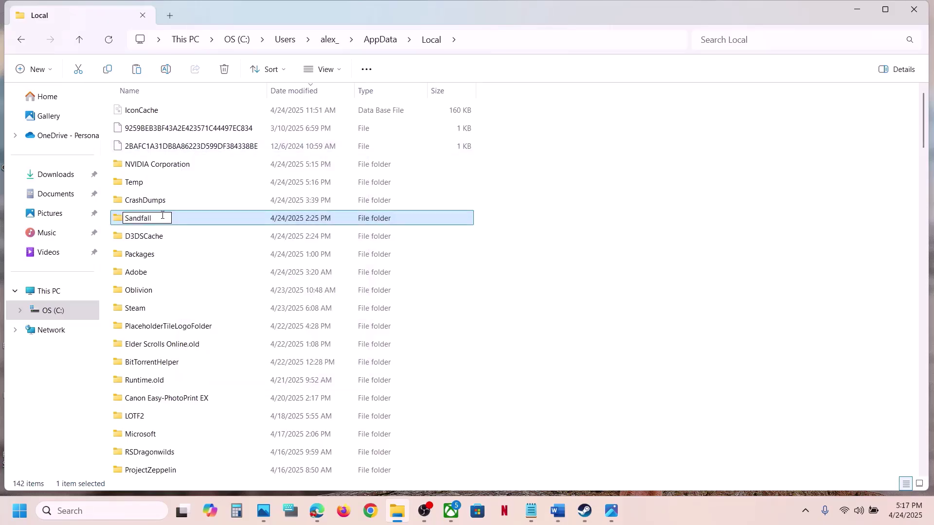
type(".old")
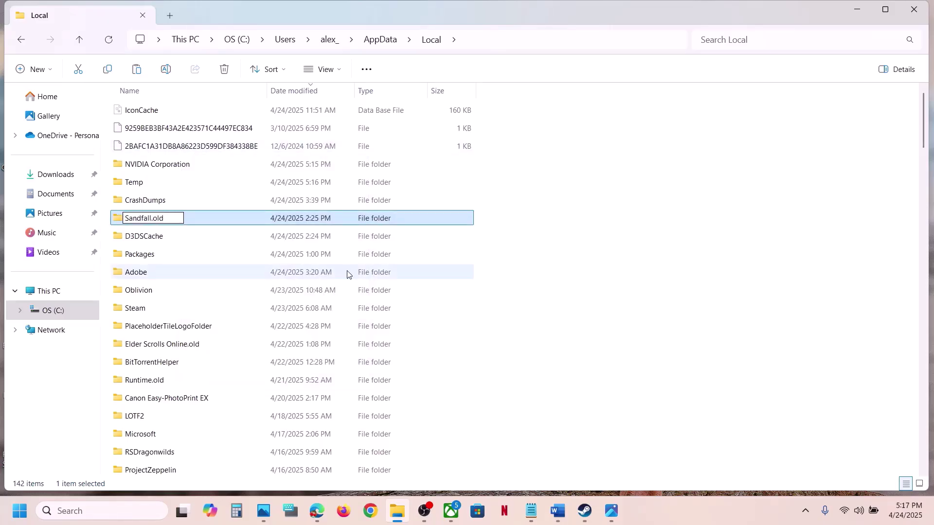
left_click(611, 286)
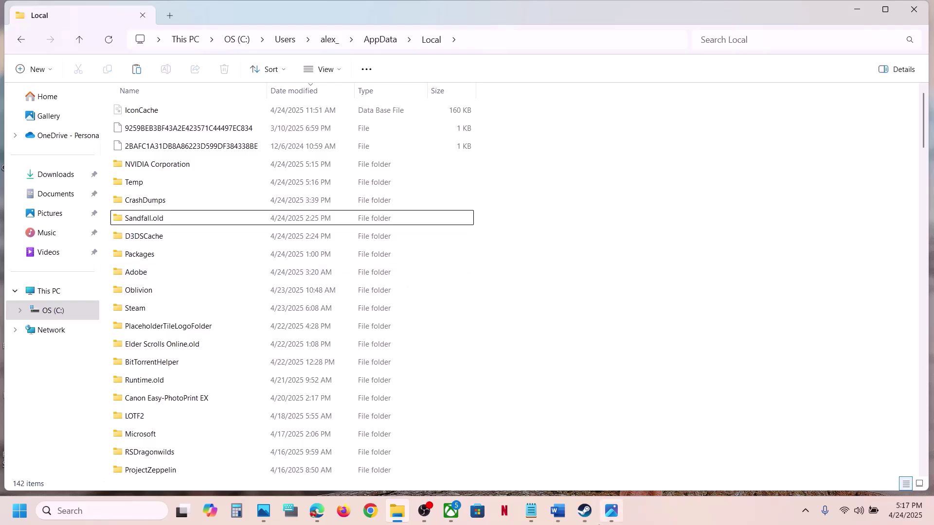
- Switch to the Word document, go to Step 8 and select its clean graphics driver installation phrase and the NVIDIA link
left_click(593, 515)
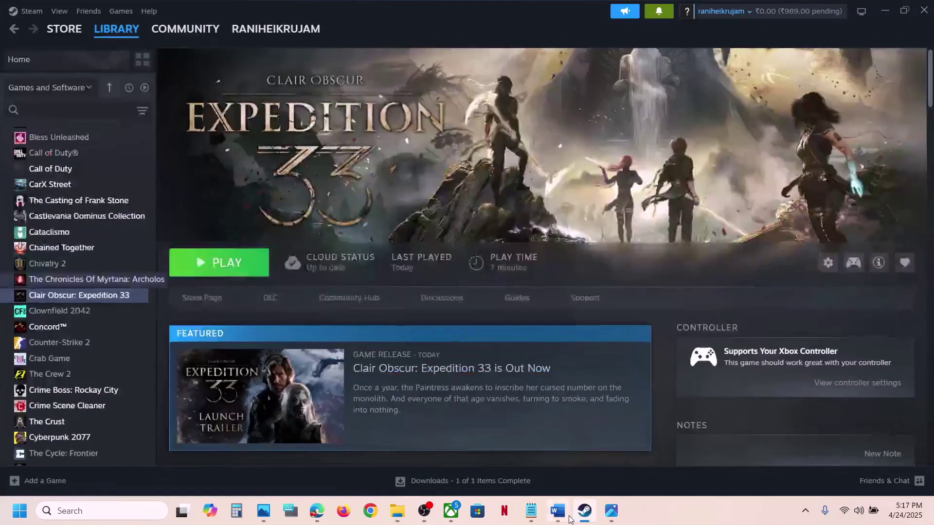
left_click(557, 511)
scroll(199, 322, "down", 4)
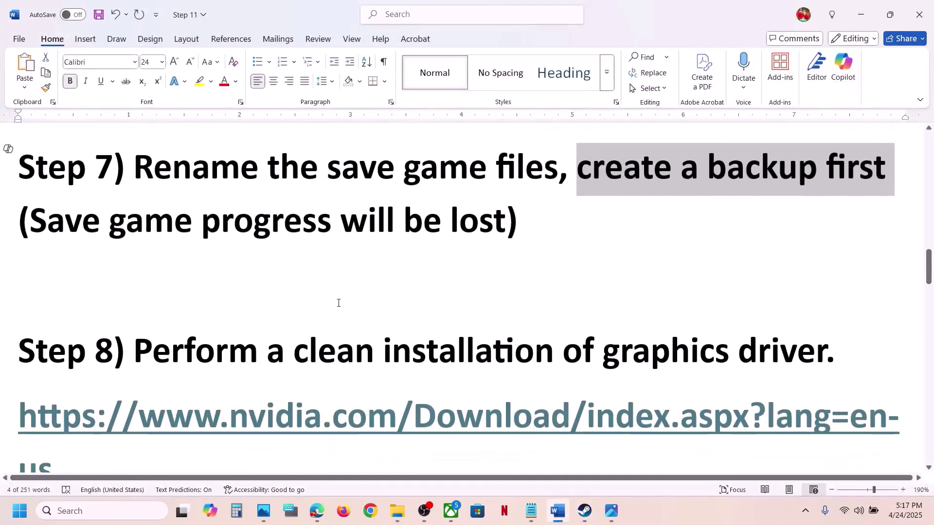
left_click_drag(198, 322, 831, 324)
scroll(419, 343, "down", 2)
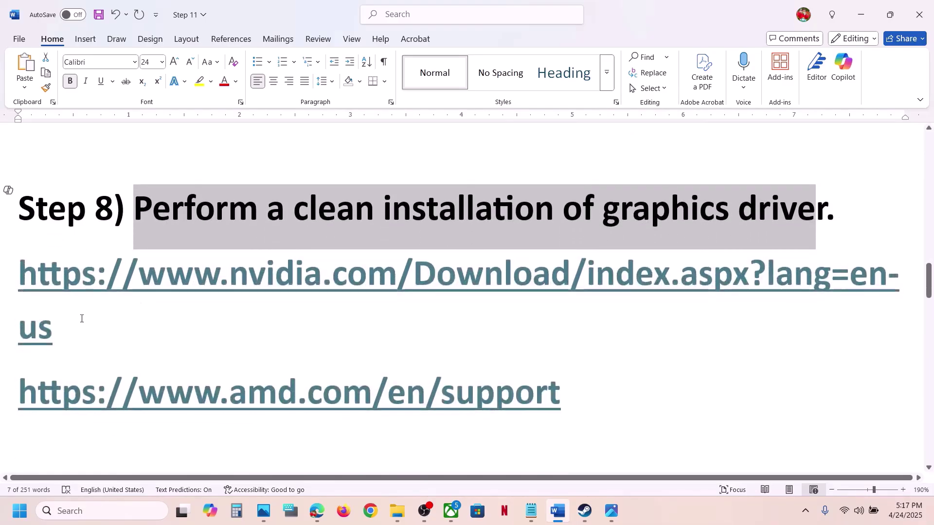
left_click_drag(79, 319, 21, 294)
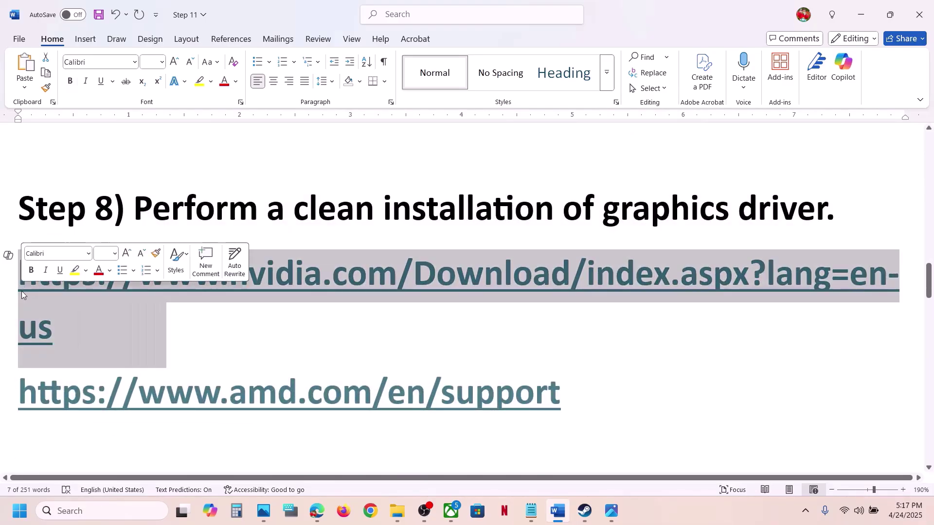
double_click(586, 412)
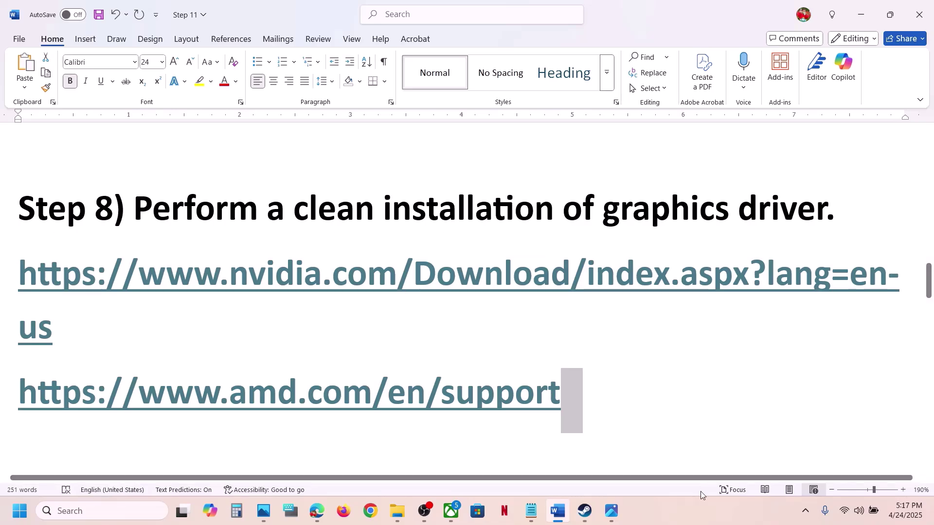
- On NVIDIA's drivers page in the browser, search for the GeForce RTX 3050 Laptop GPU driver with Windows 11 as operating system
left_click(687, 516)
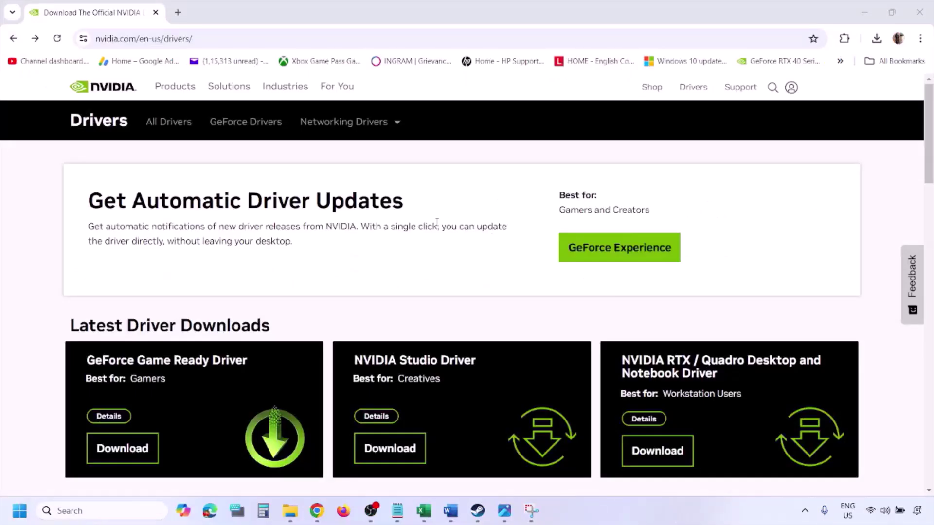
scroll(219, 297, "down", 8)
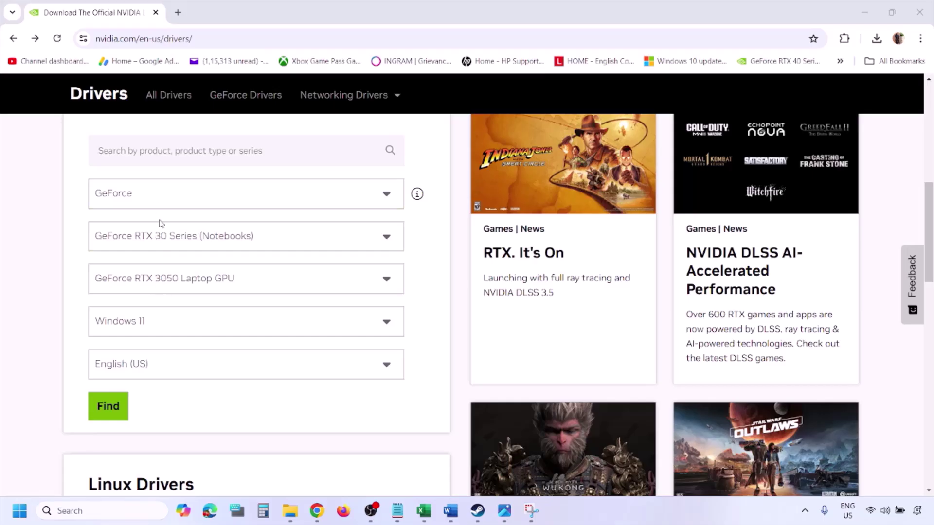
left_click(154, 325)
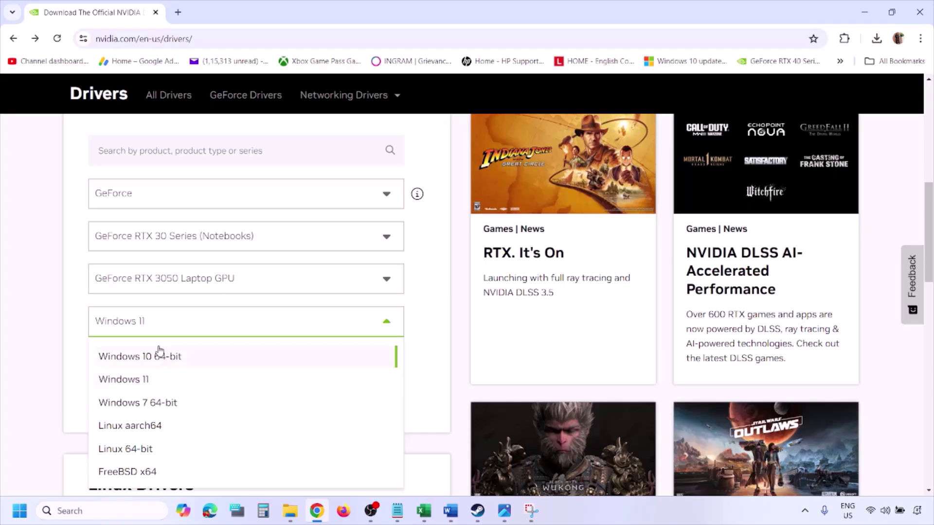
left_click(135, 382)
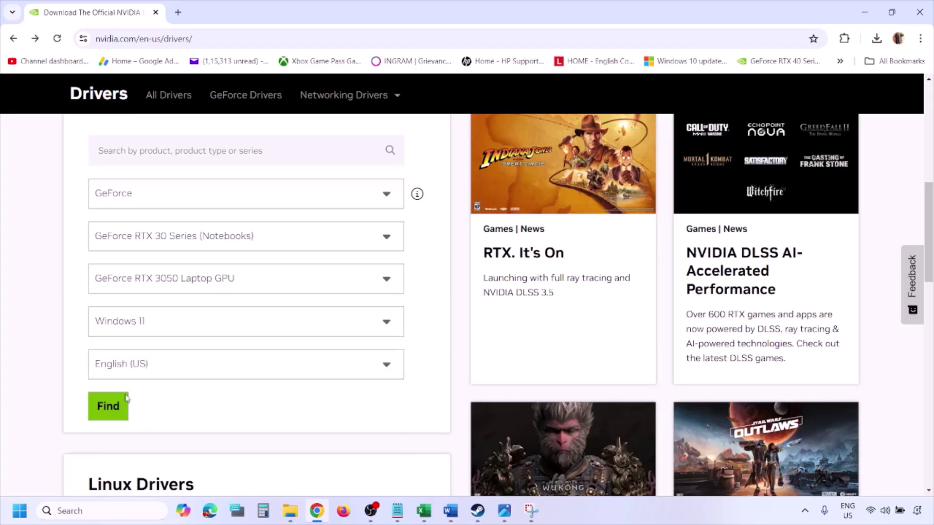
left_click(107, 407)
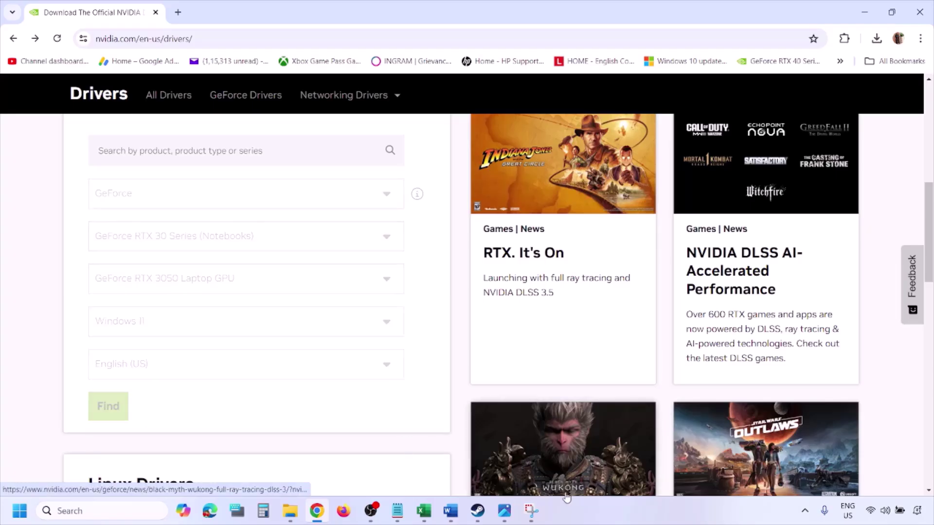
- Switch to Photos and examine the images 1.png to 5.png, covering the Game Ready Driver download and the installer's clean installation option
left_click(504, 510)
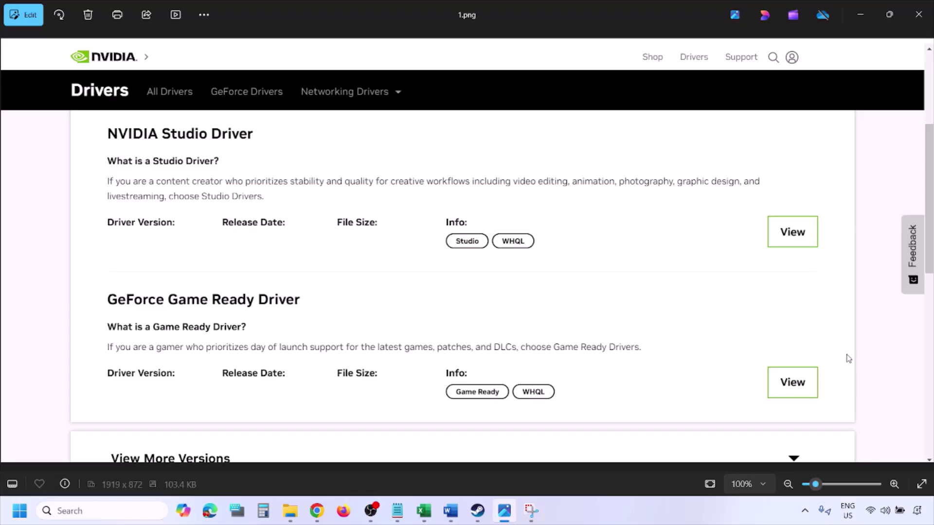
key("Right")
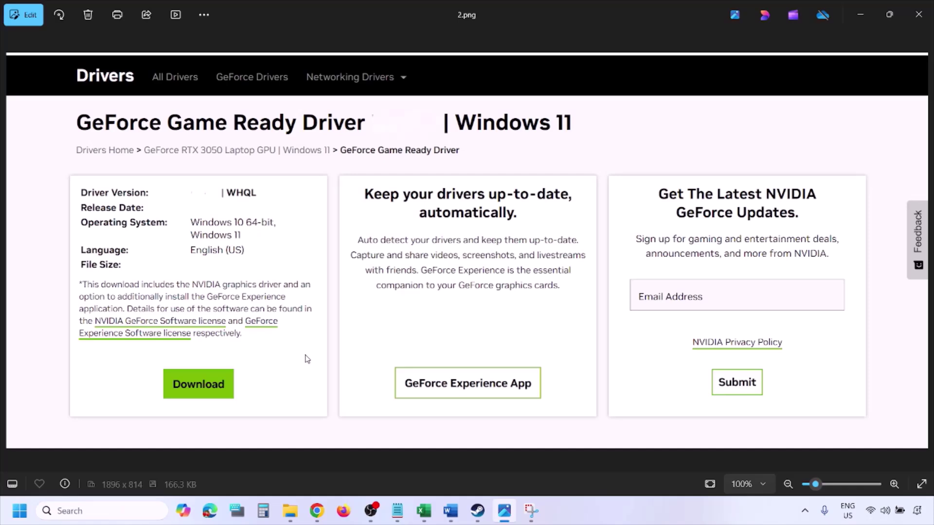
key("Right")
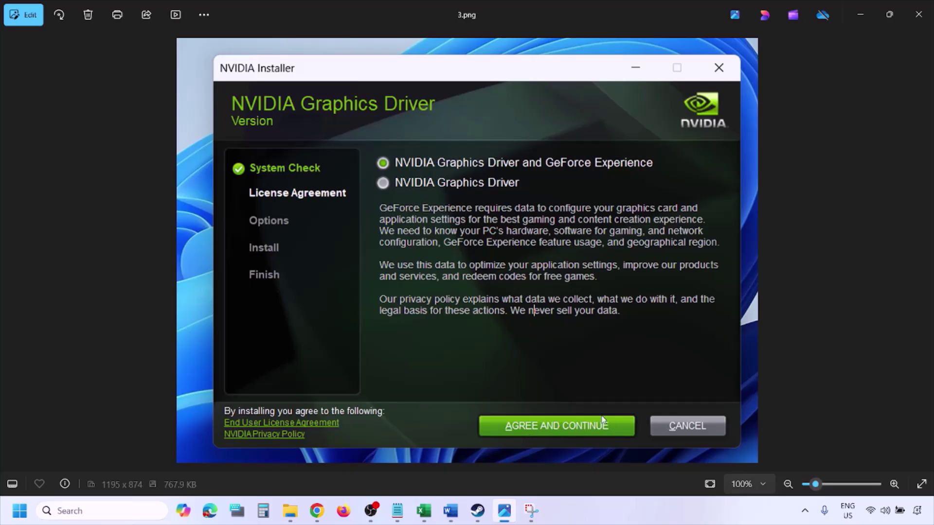
key("Right")
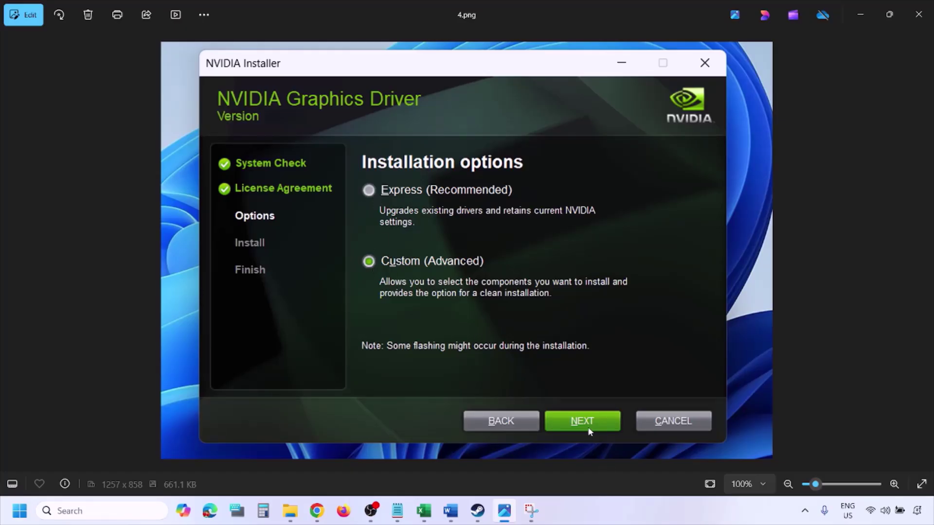
key("Right")
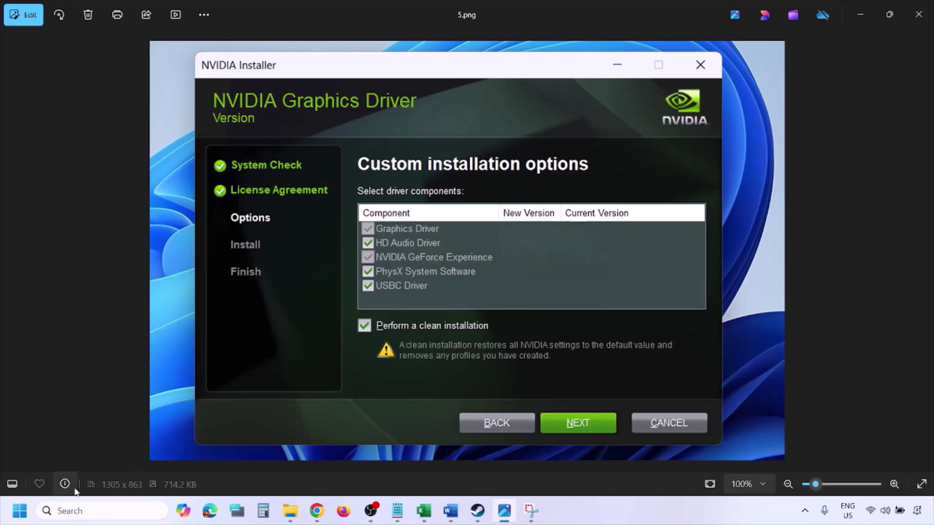
- Open the Windows power options and choose to restart the computer
left_click(19, 511)
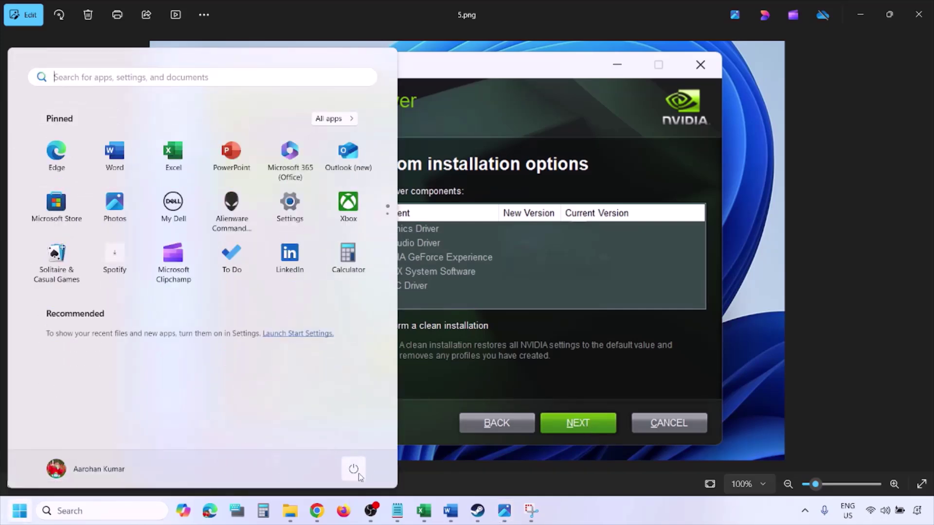
left_click(355, 470)
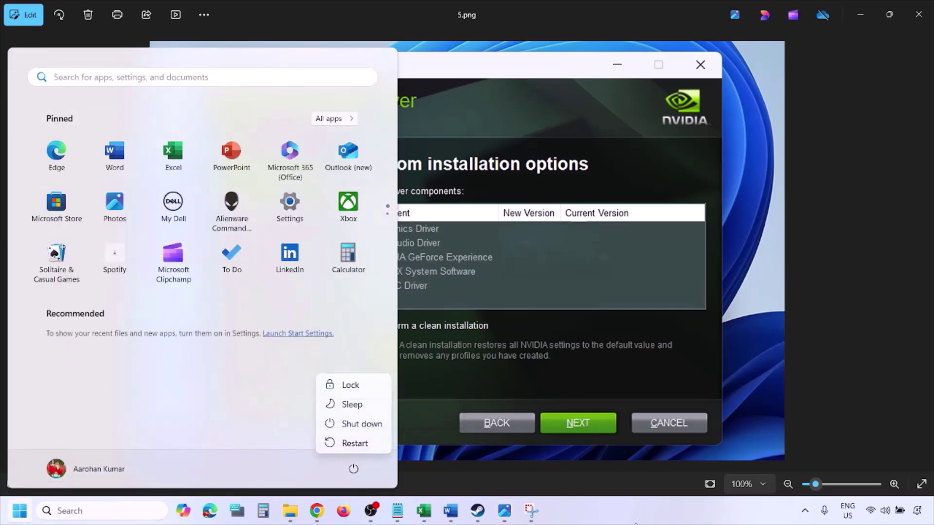
left_click(355, 443)
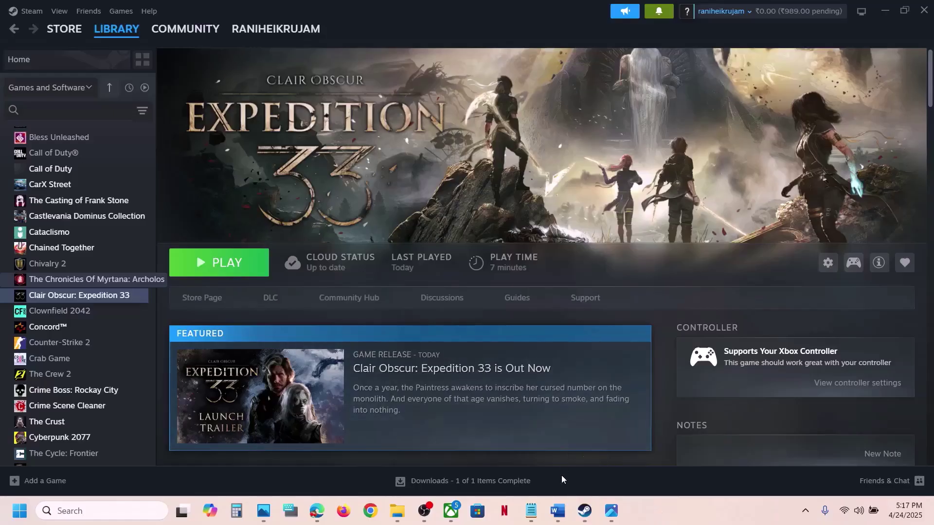
left_click(557, 511)
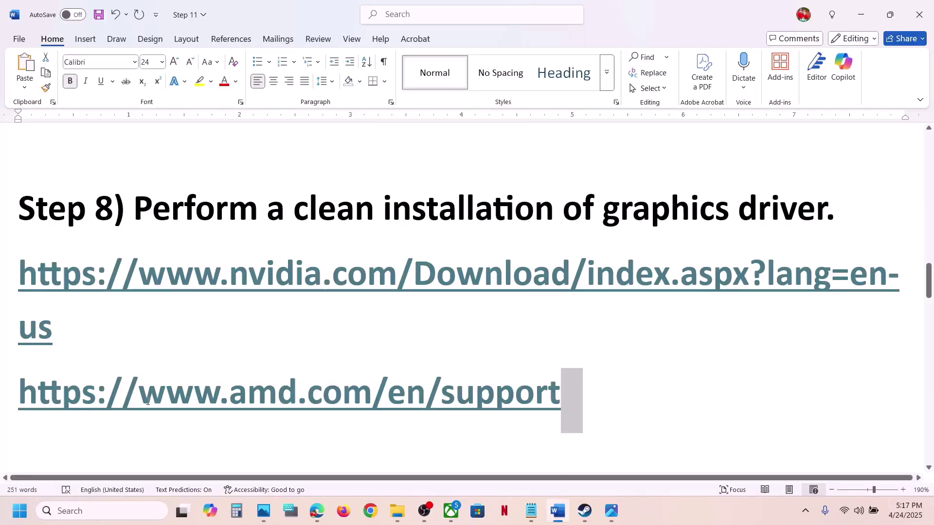
left_click_drag(148, 402, 546, 390)
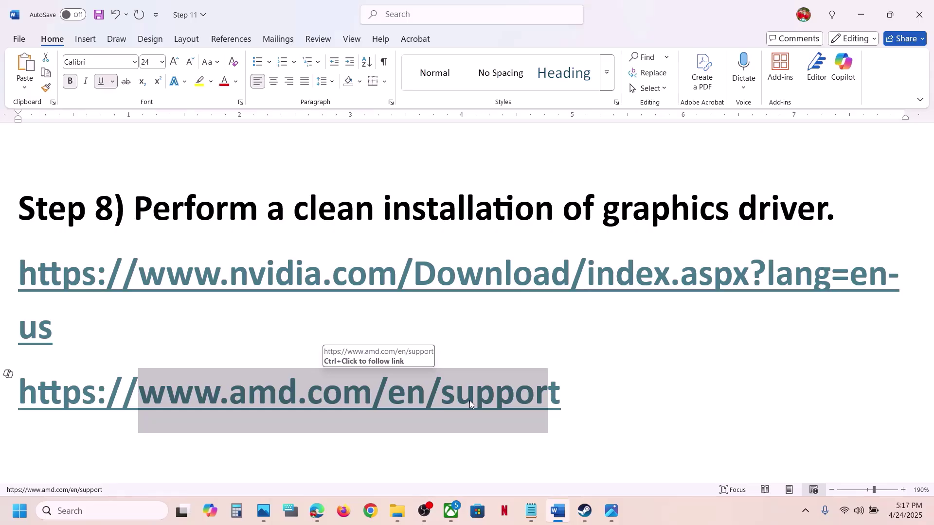
- Copy the word "graphics" from Step 9, search Windows for it and open Graphics settings
scroll(217, 371, "down", 4)
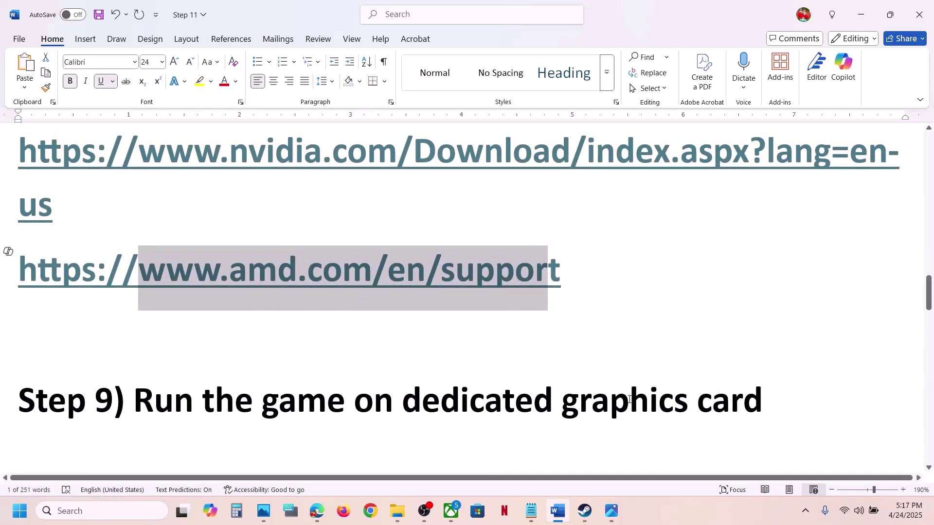
double_click(632, 392)
key("ctrl+c")
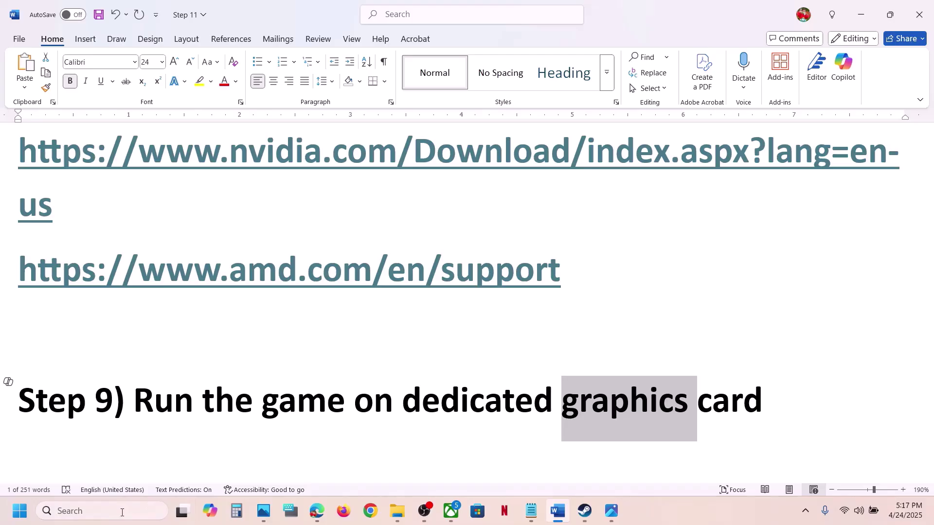
left_click(122, 512)
key("ctrl+v")
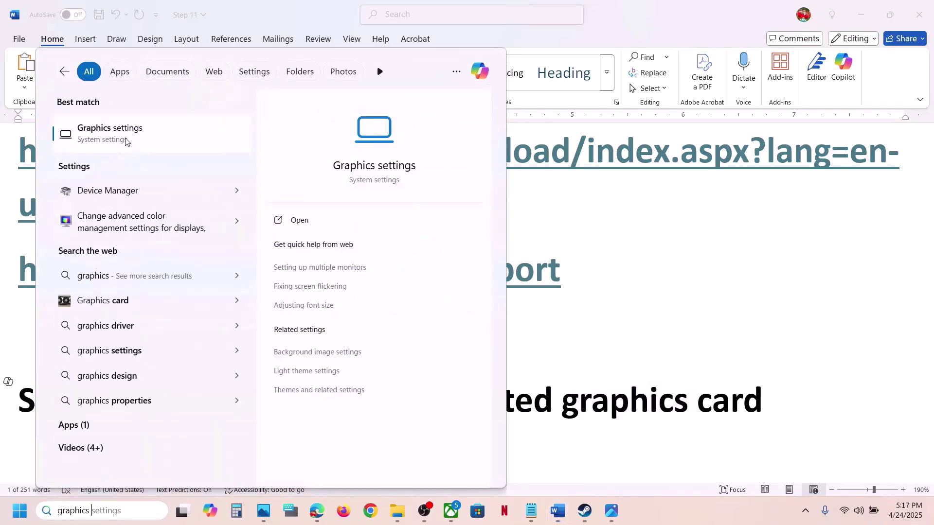
left_click(167, 131)
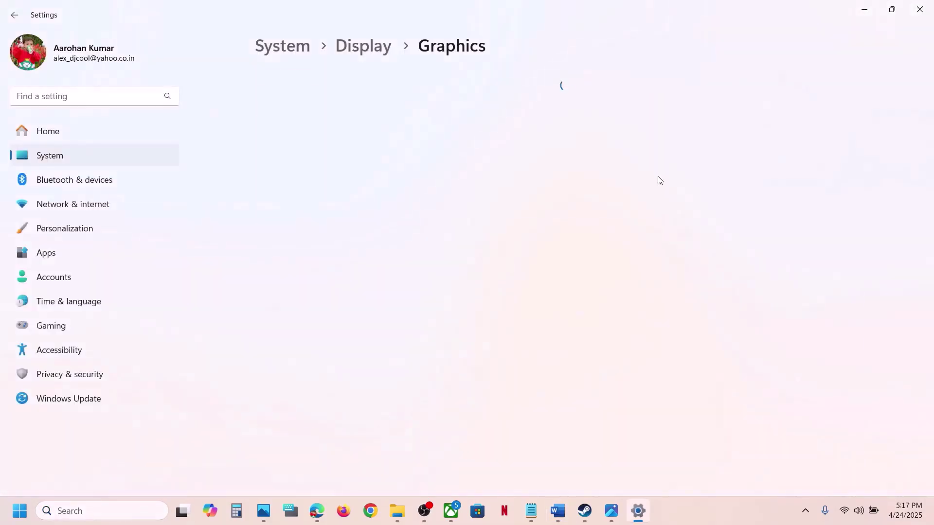
- Add the desktop app Expedition33_Steam from the Steam common folder Expedition 33 to the custom graphics settings
left_click(699, 335)
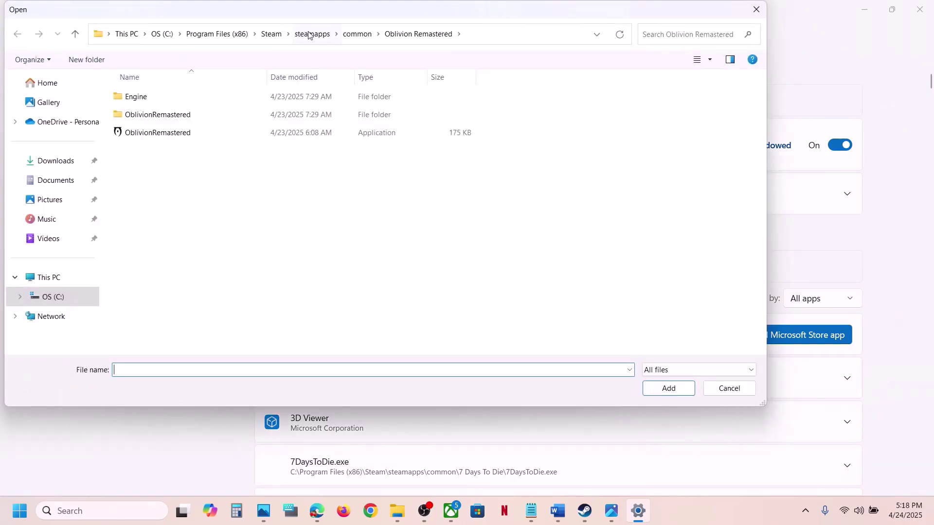
left_click(360, 34)
double_click(191, 102)
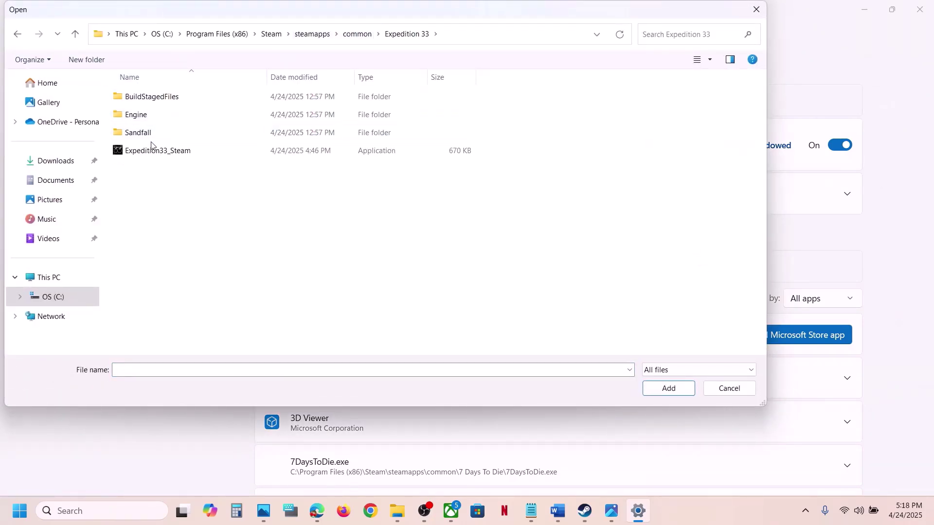
left_click(149, 152)
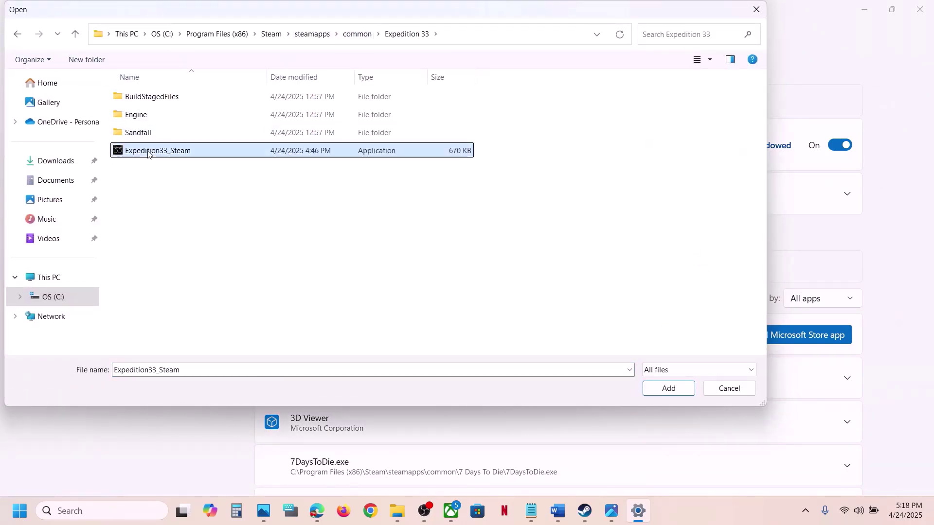
left_click(665, 389)
- Set the GPU preference of the Expedition33_Steam.exe entry to High Performance (NVIDIA GeForce RTX 3050 Laptop GPU)
scroll(426, 387, "down", 7)
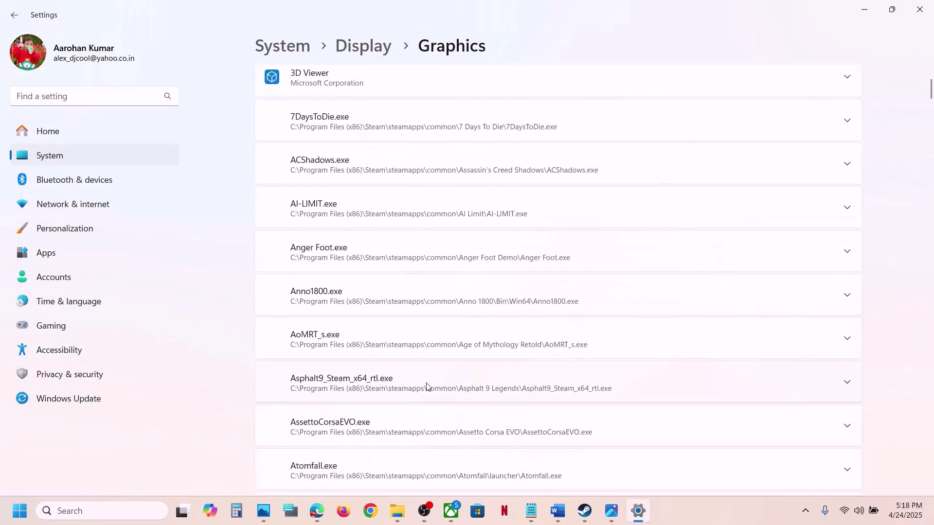
scroll(426, 387, "down", 10)
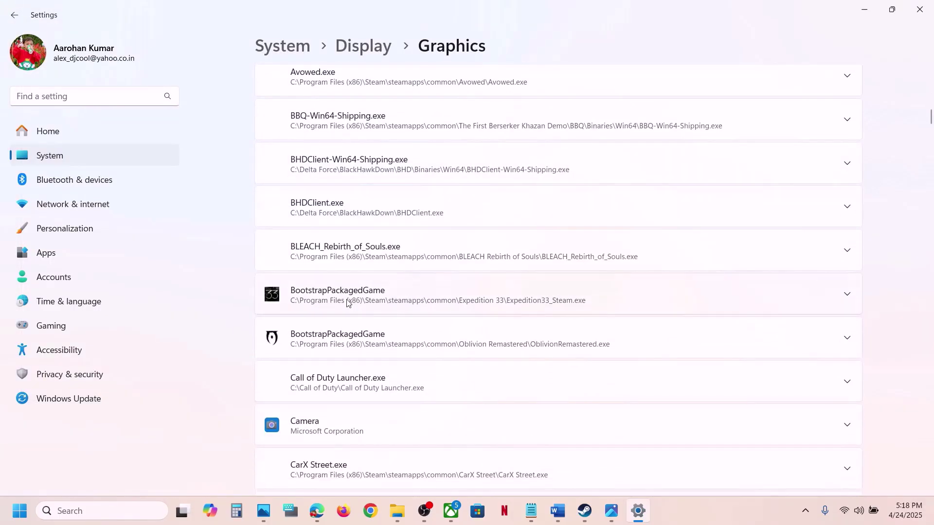
left_click(348, 303)
left_click(792, 336)
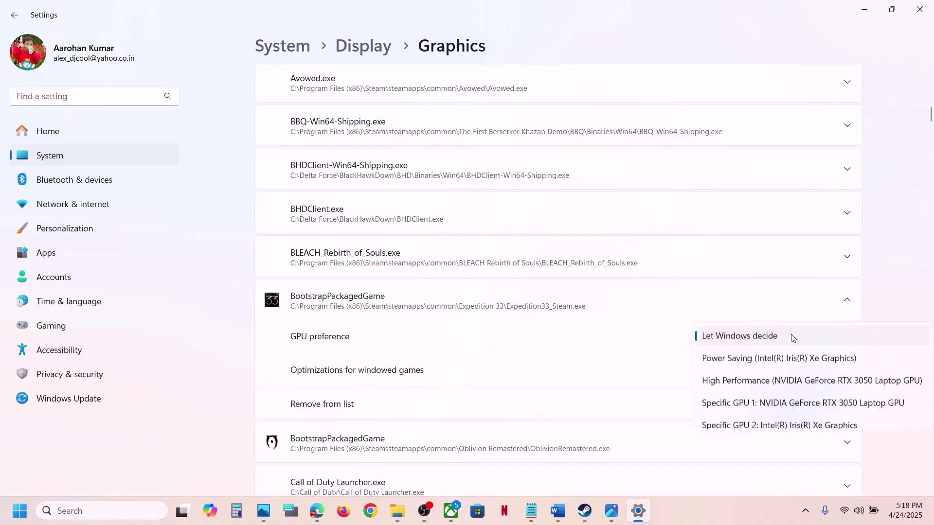
left_click(784, 380)
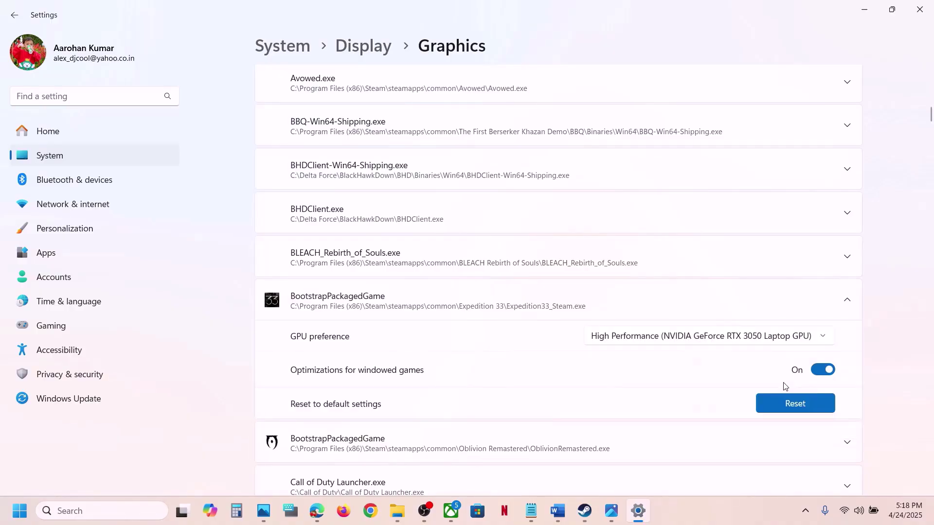
- Add the desktop app SandFall-Win64-Shipping from the game's Sandfall\Binaries\Win64 folder to the custom graphics settings
scroll(463, 317, "up", 10)
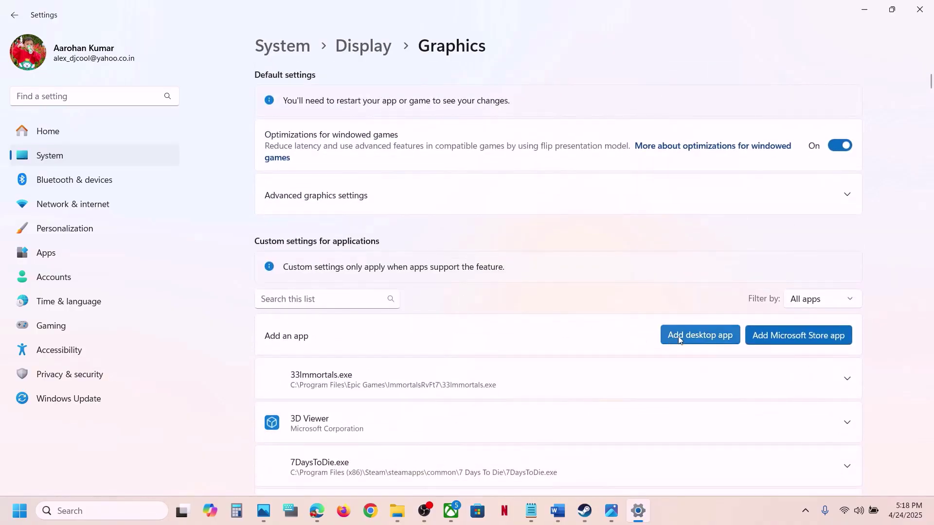
left_click(679, 340)
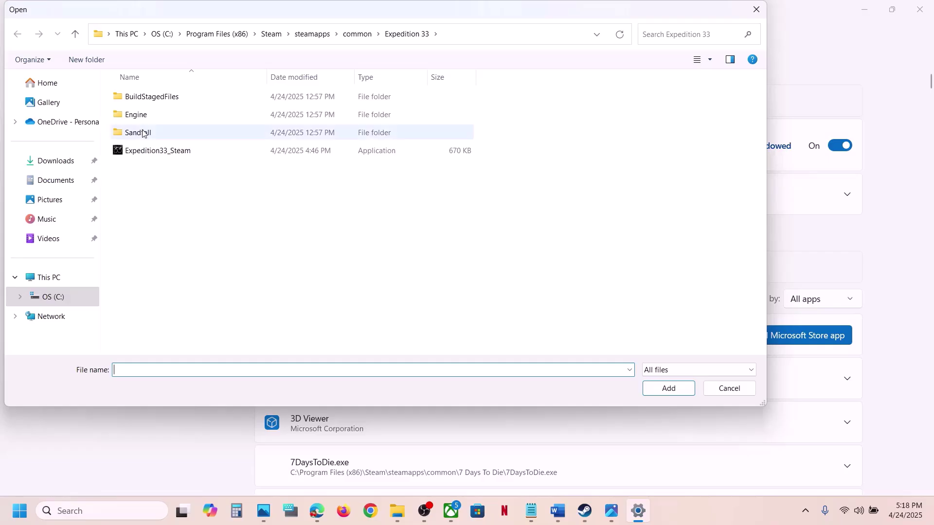
double_click(155, 102)
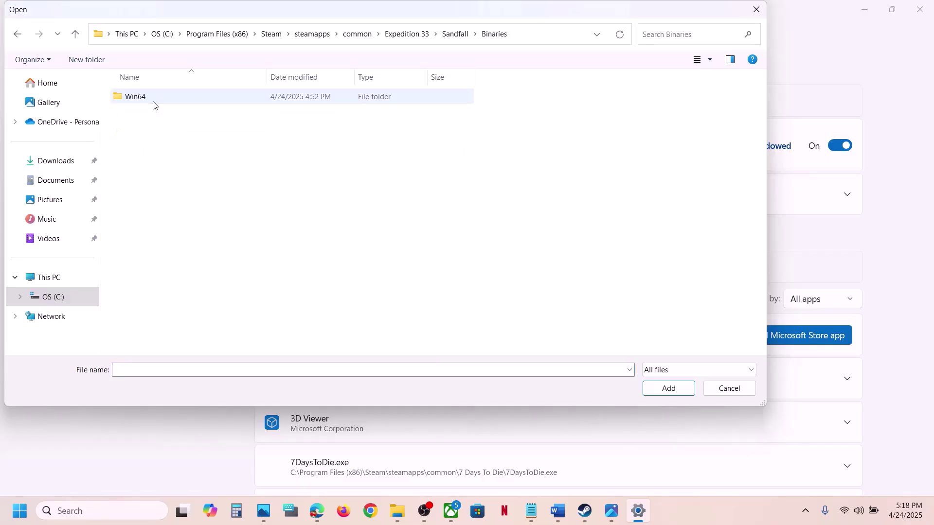
double_click(154, 100)
left_click(169, 114)
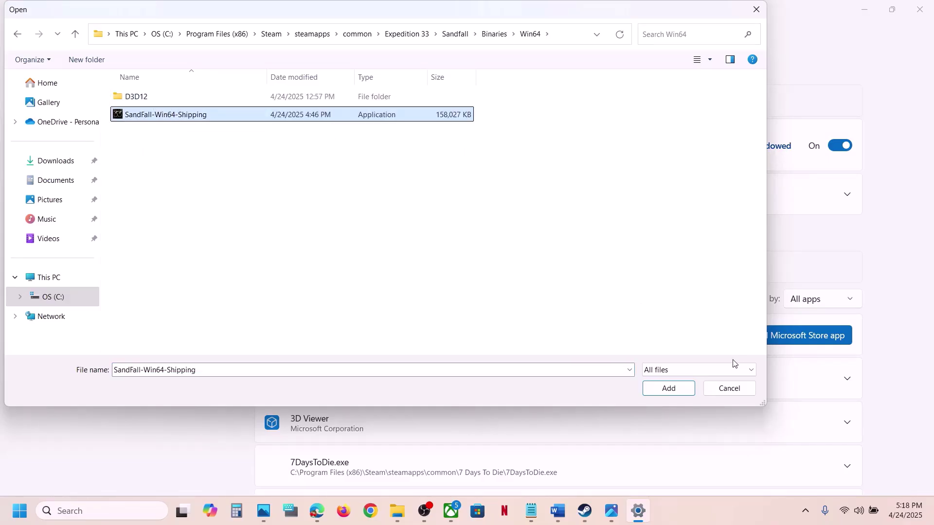
left_click(667, 388)
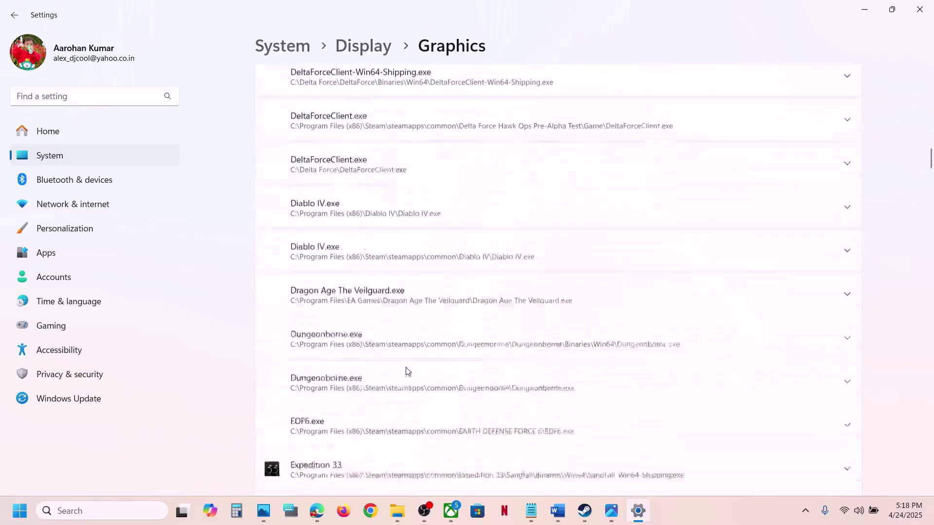
- Set the GPU preference of the Expedition 33 entry to High Performance (NVIDIA GeForce RTX 3050 Laptop GPU) and close Settings
scroll(406, 371, "down", 20)
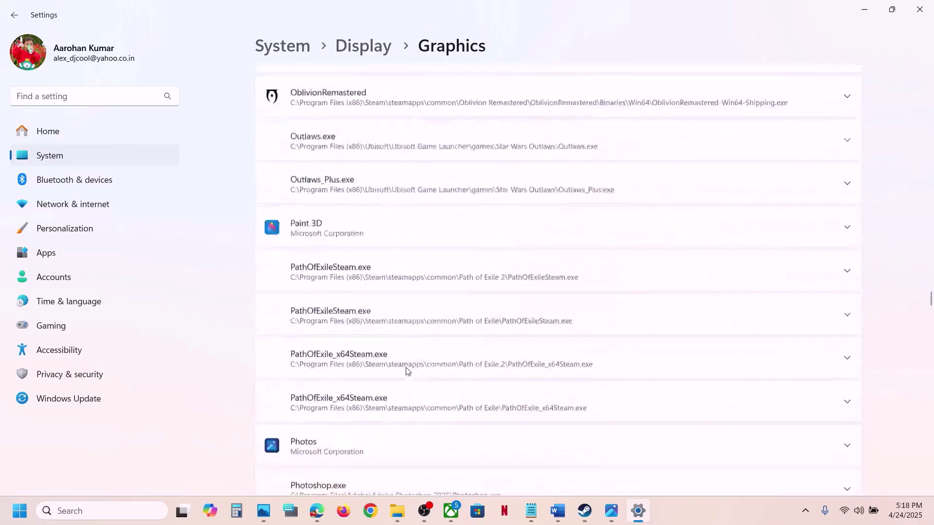
scroll(406, 371, "down", 20)
scroll(406, 370, "up", 8)
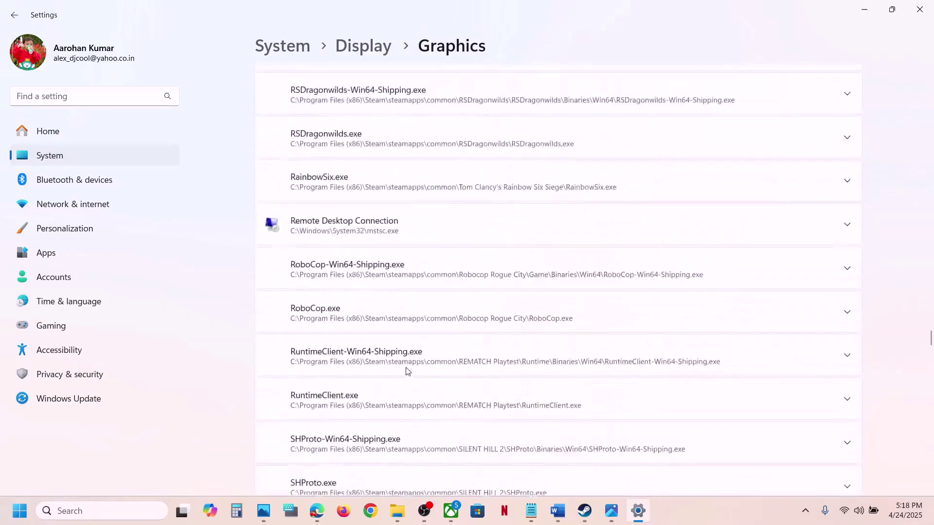
scroll(405, 371, "up", 9)
scroll(406, 371, "down", 11)
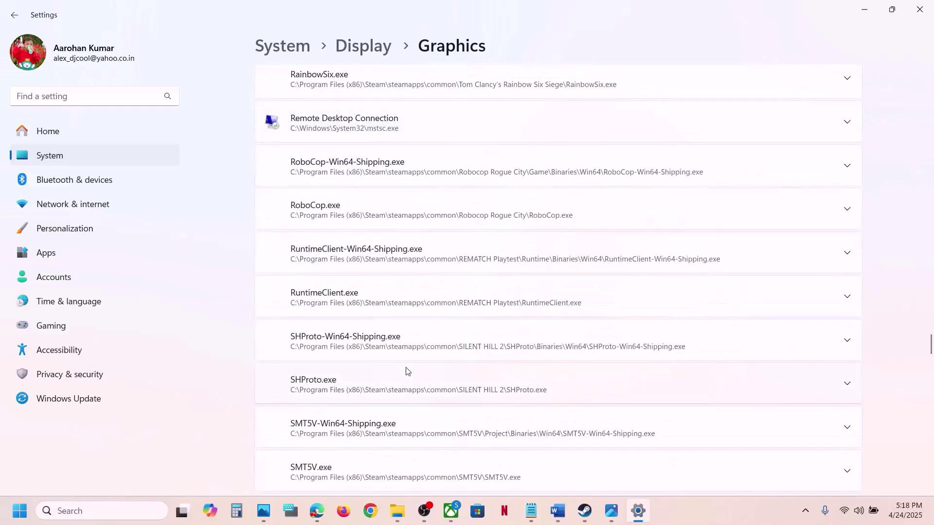
scroll(408, 371, "up", 20)
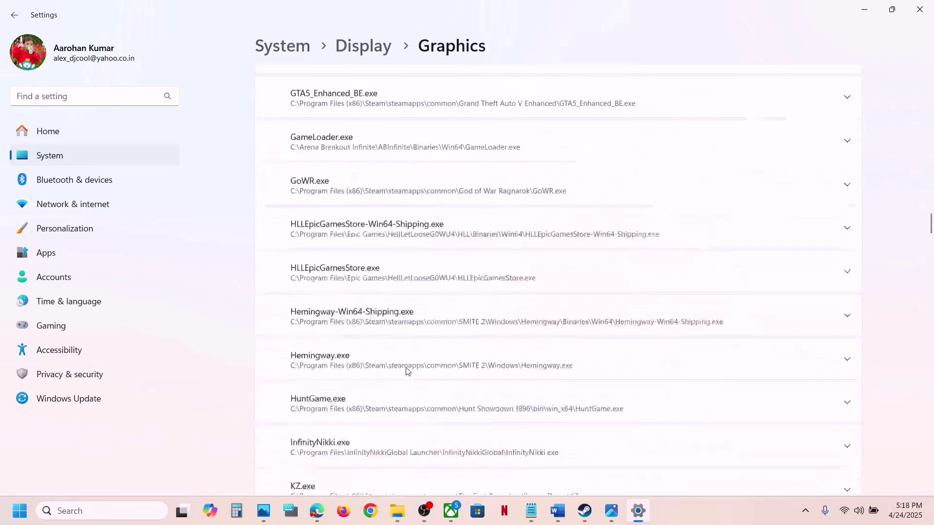
scroll(407, 371, "up", 6)
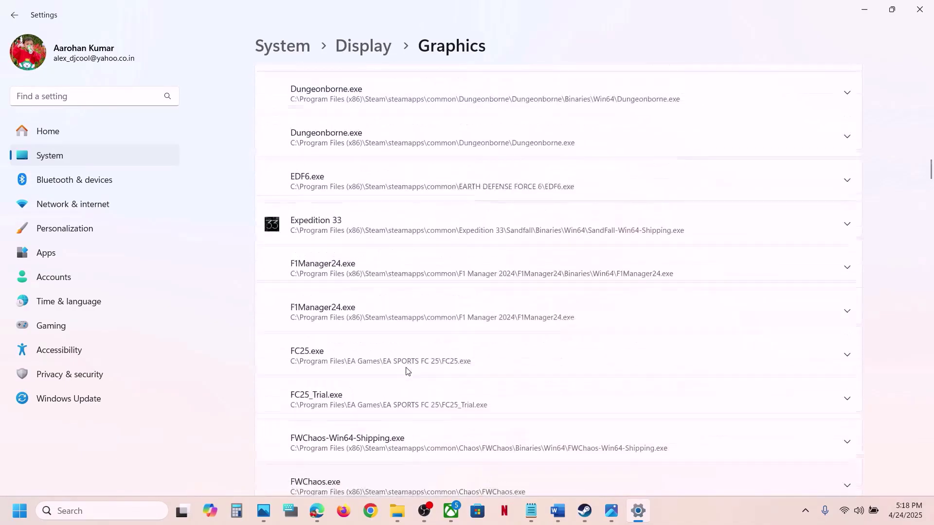
left_click(400, 239)
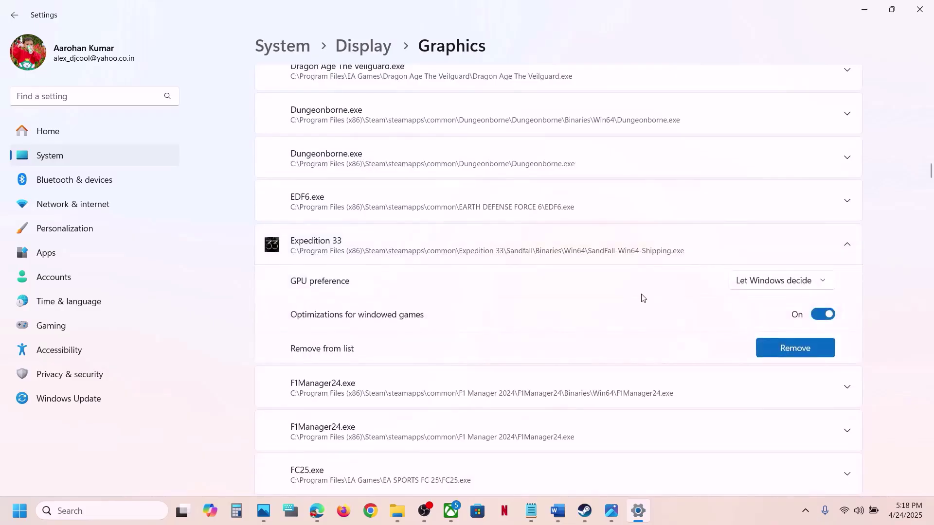
scroll(719, 239, "down", 1)
left_click(783, 200)
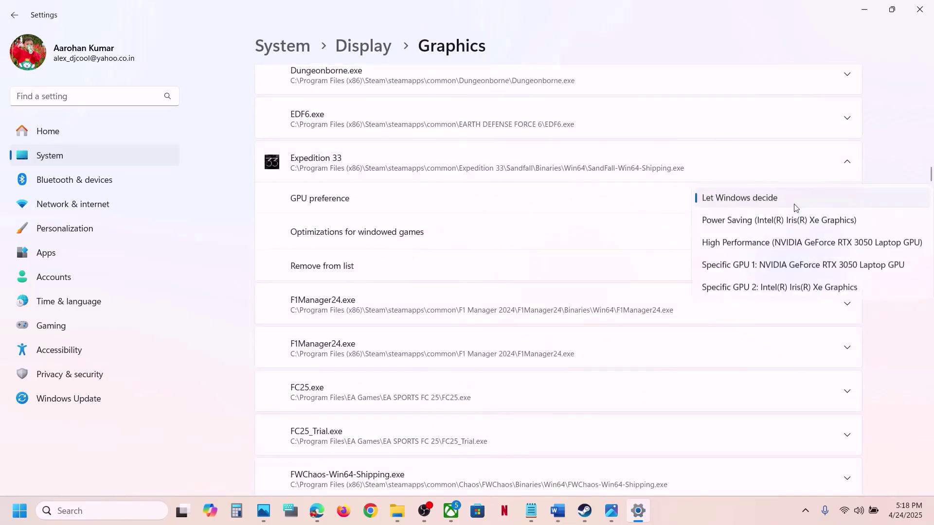
left_click(817, 244)
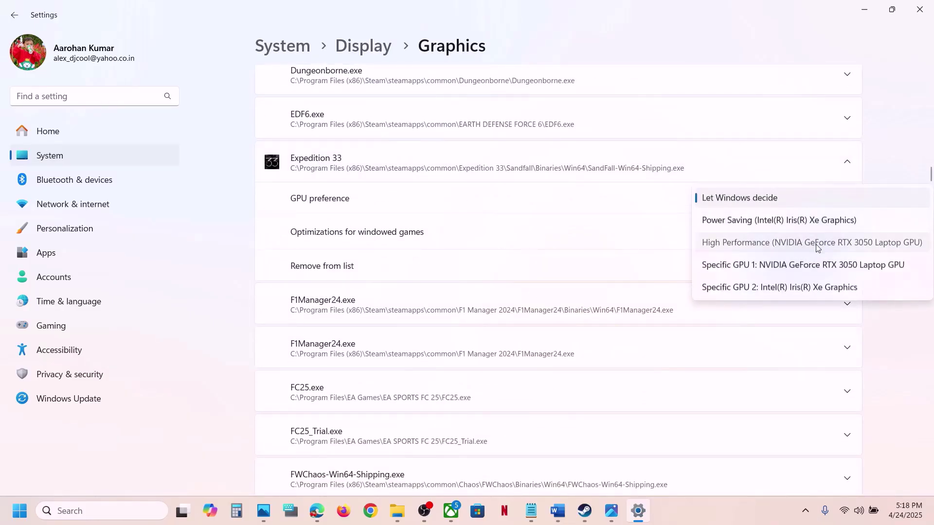
left_click(922, 14)
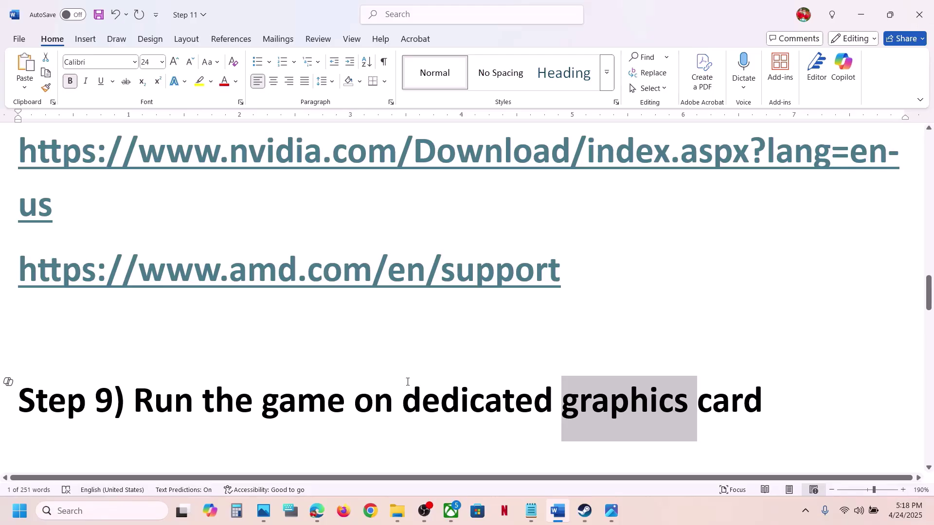
- Copy the Visual C++ download address from Step 10 of the document and open it in Chrome
scroll(408, 381, "down", 5)
left_click_drag(627, 382, 25, 329)
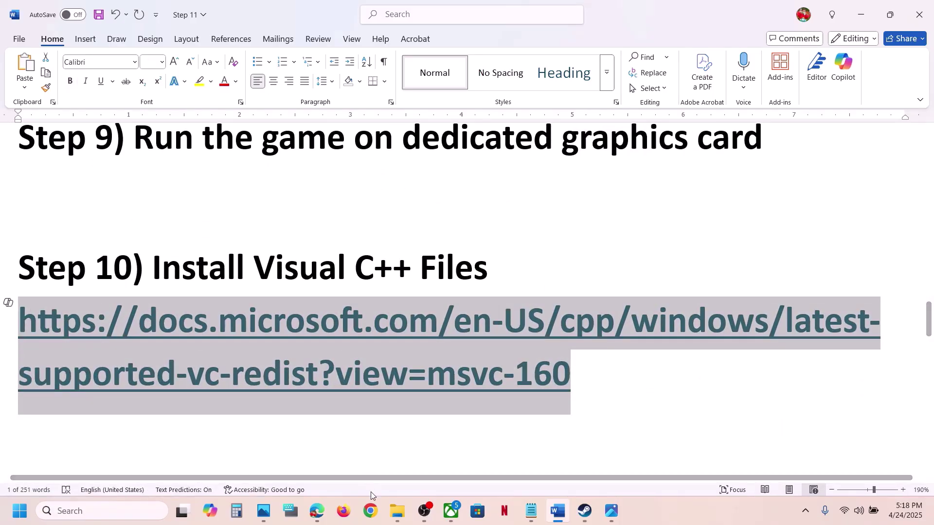
left_click(370, 510)
type("https://docs.microsoft.com/en-us/cpp/windows/latest-supported-vc-redist?view=msvc-160")
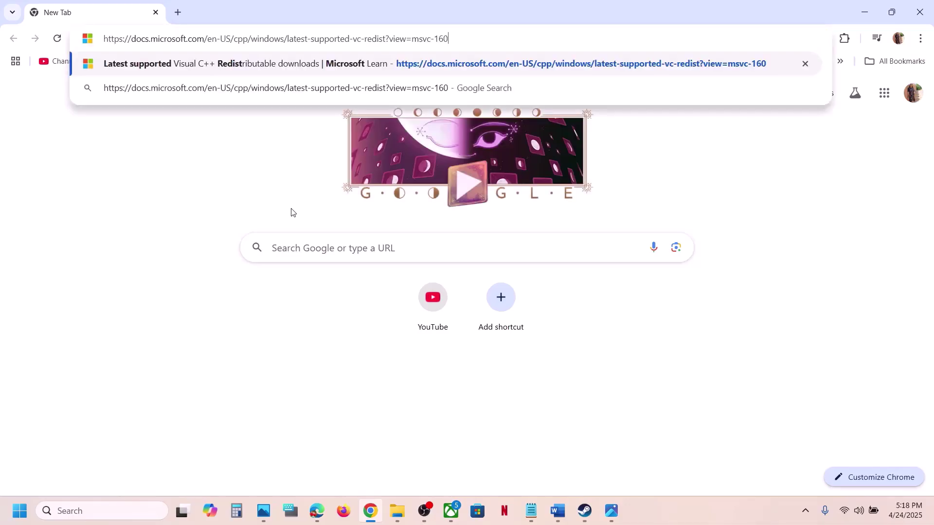
key("Return")
- Download the latest x86 Visual C++ Redistributable for Visual Studio 2015 to 2022 and repair its installation
scroll(485, 265, "down", 10)
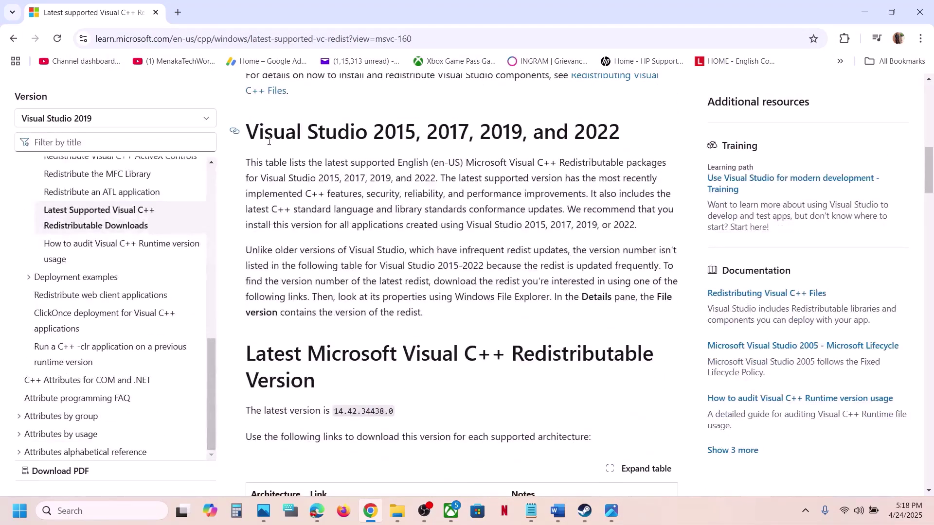
left_click_drag(269, 141, 610, 142)
scroll(434, 275, "down", 2)
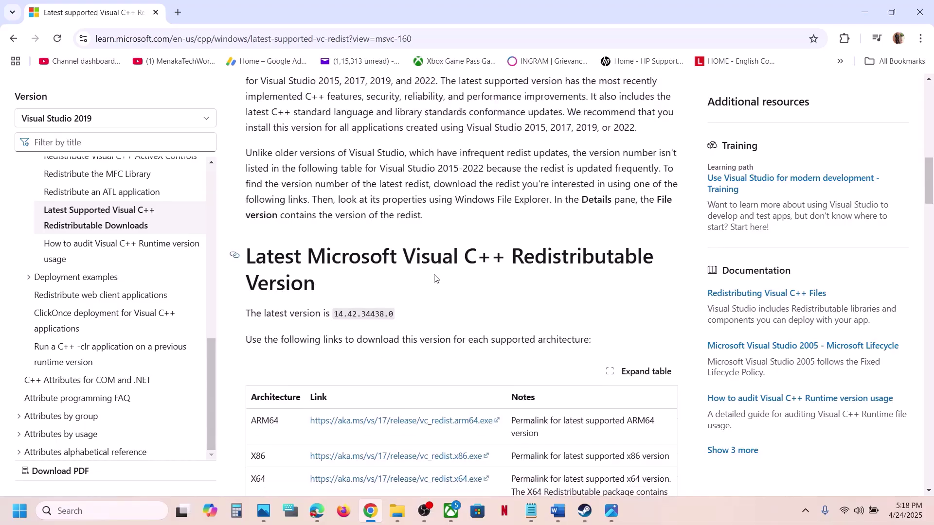
scroll(434, 274, "up", 4)
scroll(435, 279, "down", 6)
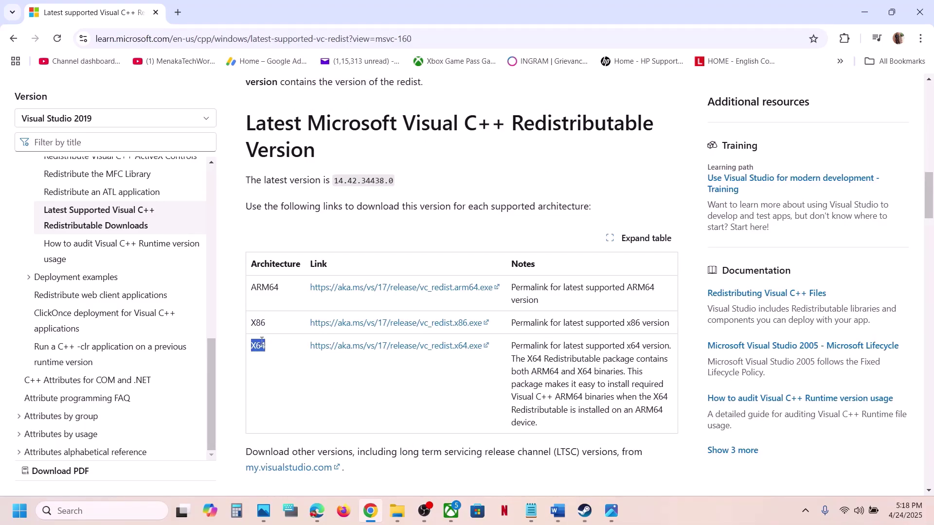
left_click_drag(261, 341, 265, 323)
double_click(256, 322)
left_click(457, 323)
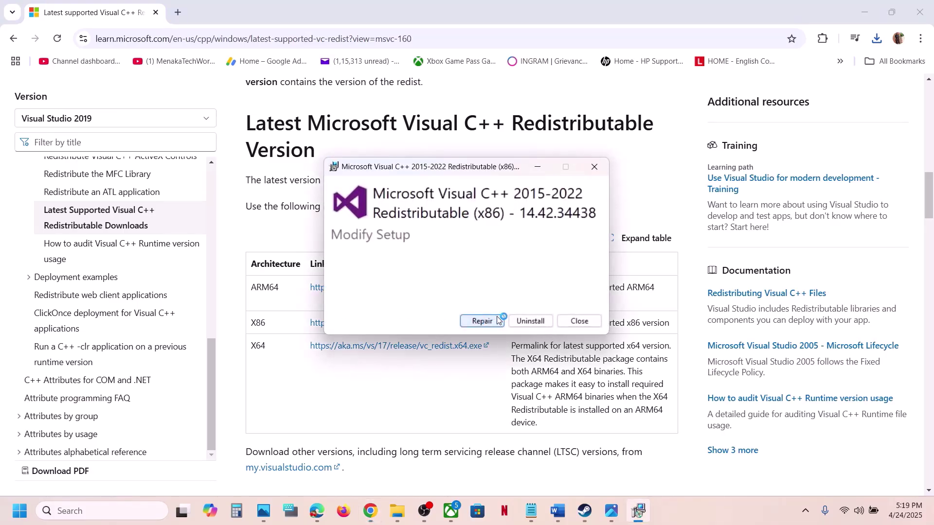
left_click(497, 321)
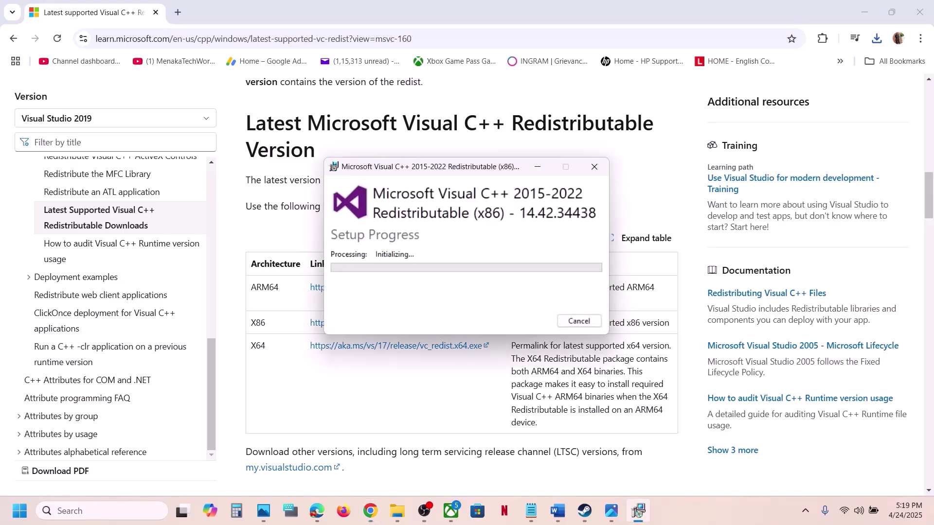
- Run the x64 Visual C++ Redistributable installer from the browser's downloads and repair its installation
double_click(257, 358)
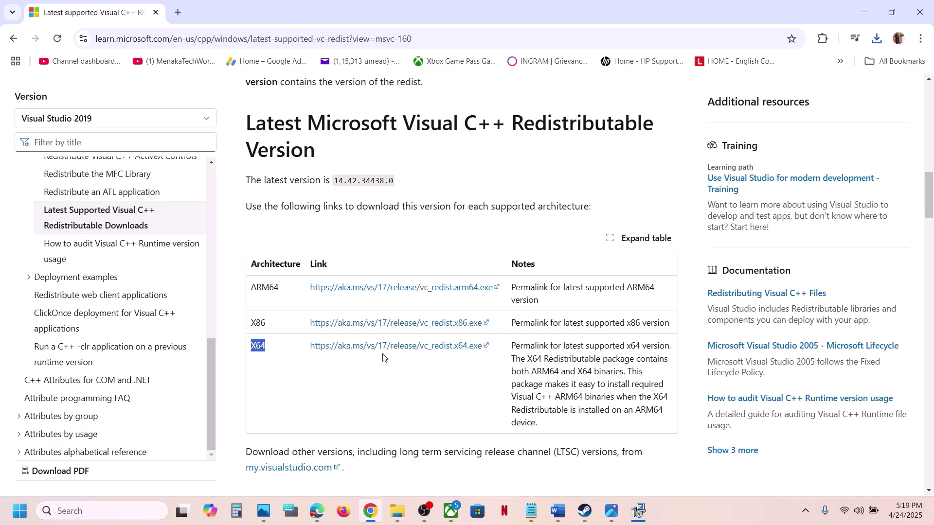
left_click(875, 40)
left_click(778, 96)
left_click(481, 322)
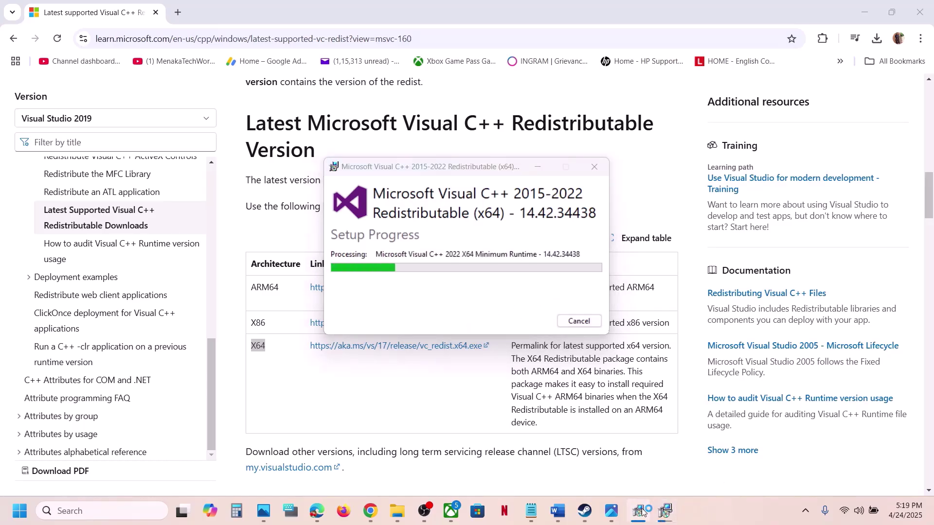
- Separate the two overlapping Visual C++ Redistributable setup windows and close both x64 and x86 installers
left_click_drag(503, 167, 781, 161)
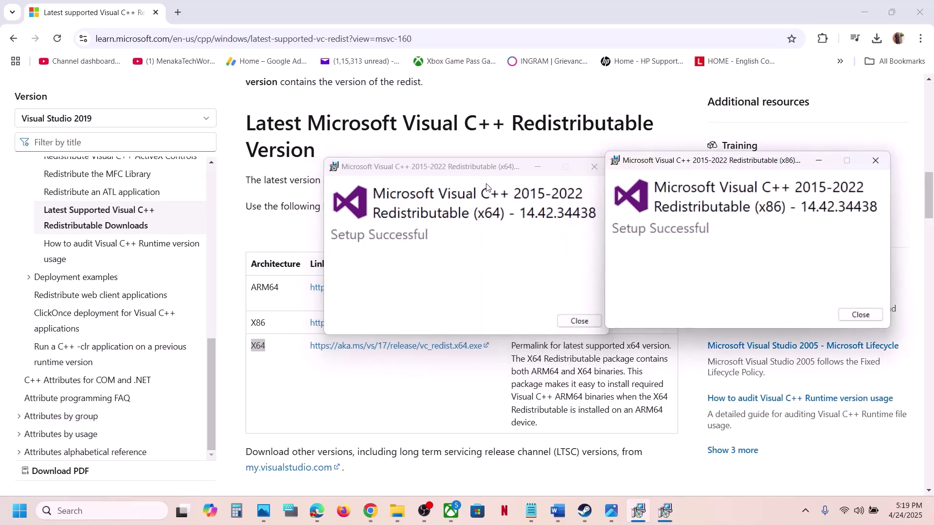
left_click(583, 320)
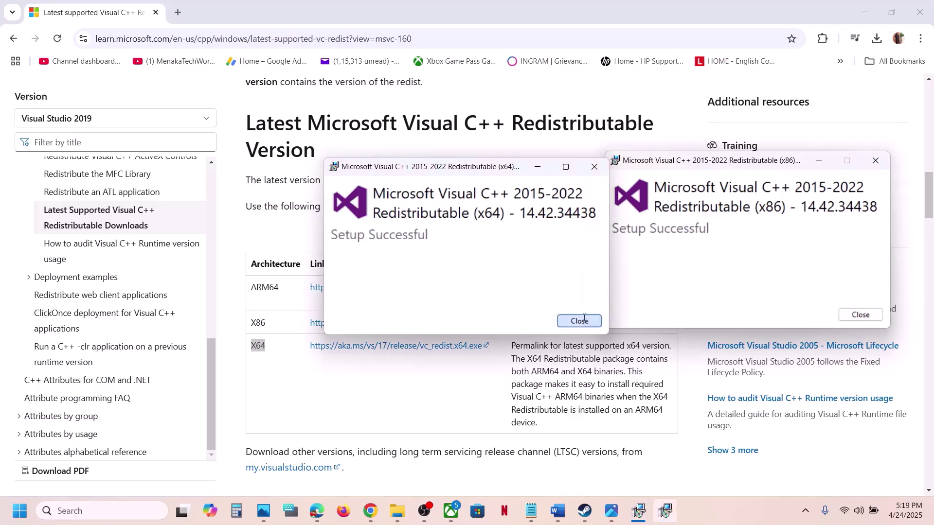
left_click(859, 315)
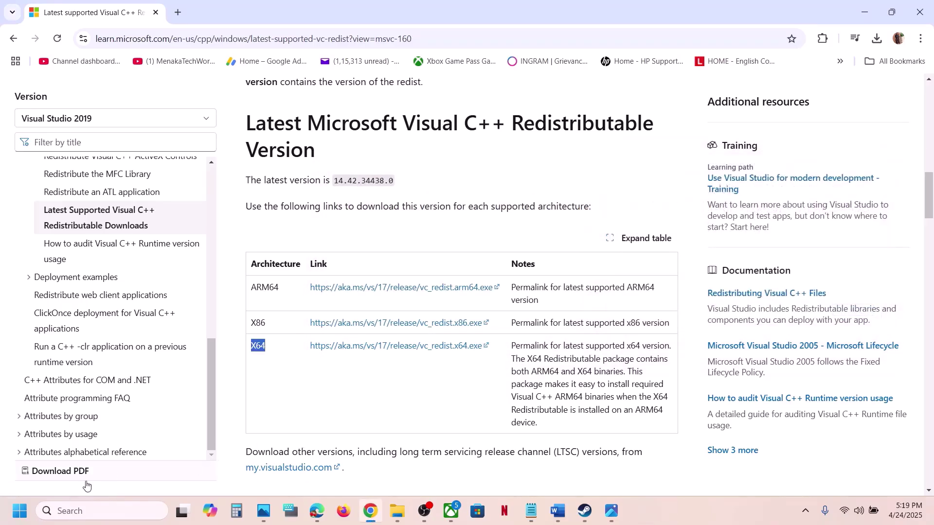
- Open the Windows power options to view Restart, and switch to the Clair Obscur: Expedition 33 page in Steam
left_click(20, 516)
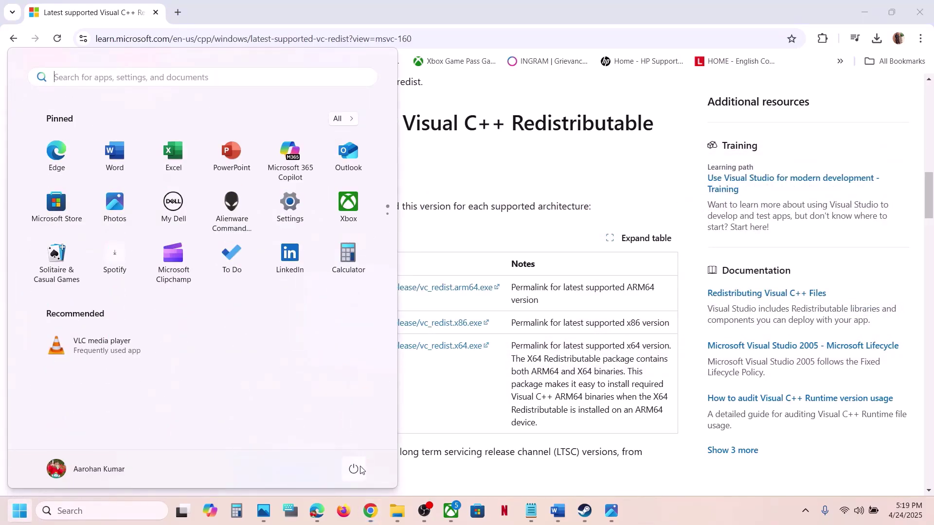
left_click(355, 469)
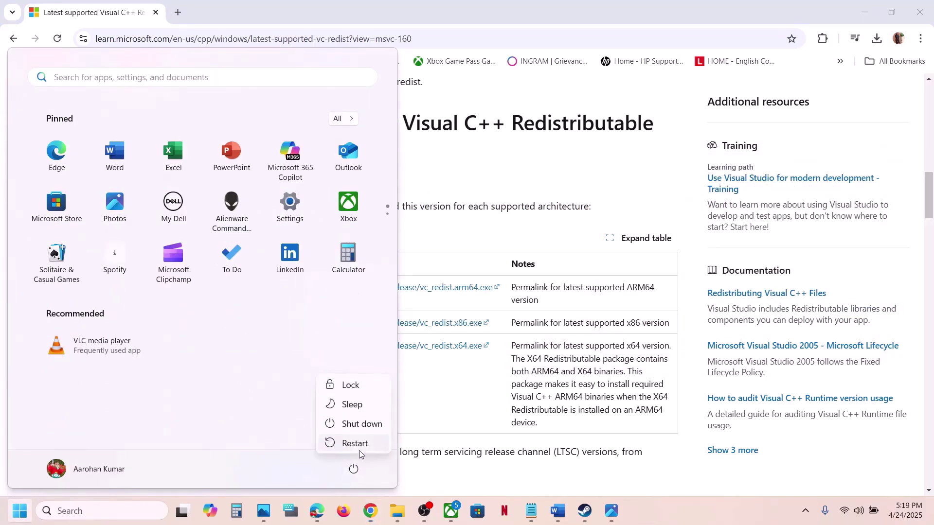
left_click(588, 516)
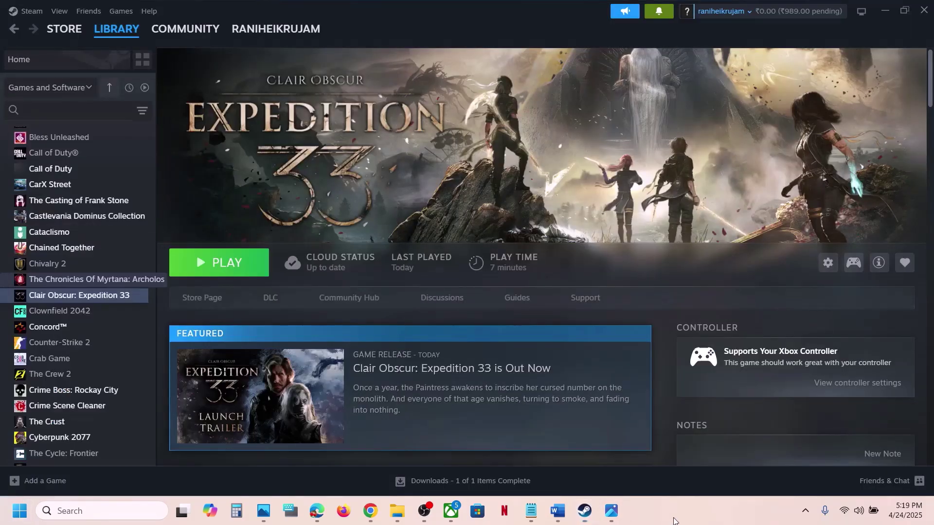
- Return to the Word document and view the Step 11 instructions on increasing virtual memory
left_click(558, 510)
scroll(349, 299, "down", 5)
scroll(350, 299, "down", 2)
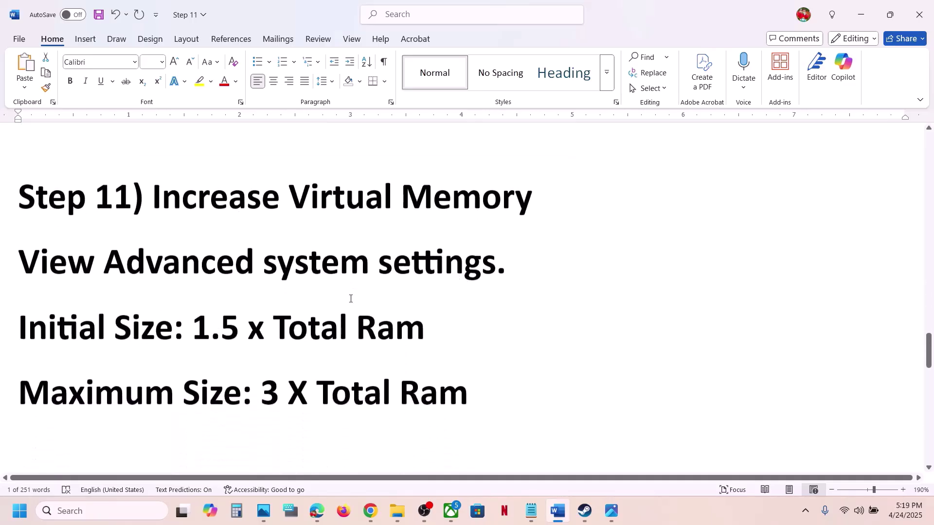